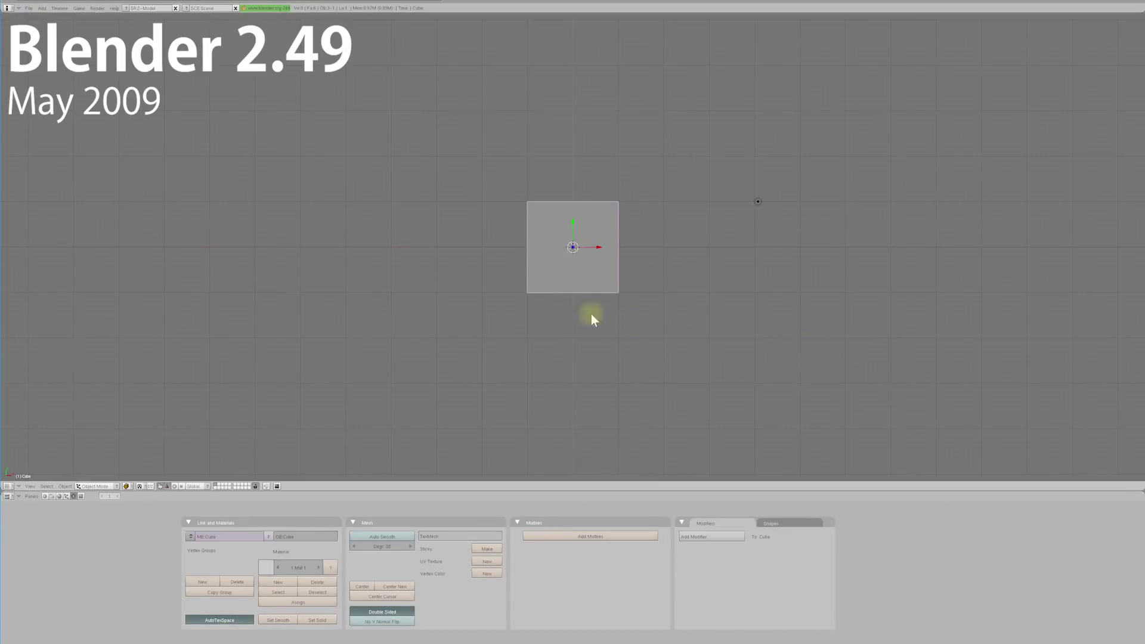
Step: Add a Subsurf modifier to the monkey mesh and raise its render levels
middle_drag(533, 323, 487, 430)
click(735, 541)
click(706, 335)
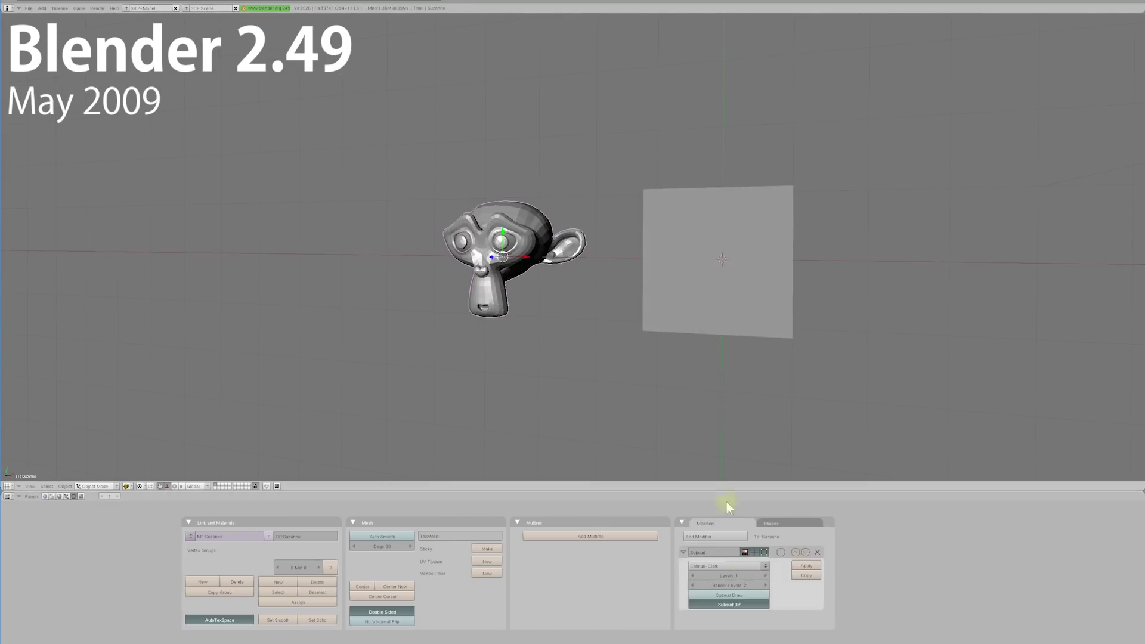
click(765, 585)
middle_drag(571, 319, 709, 306)
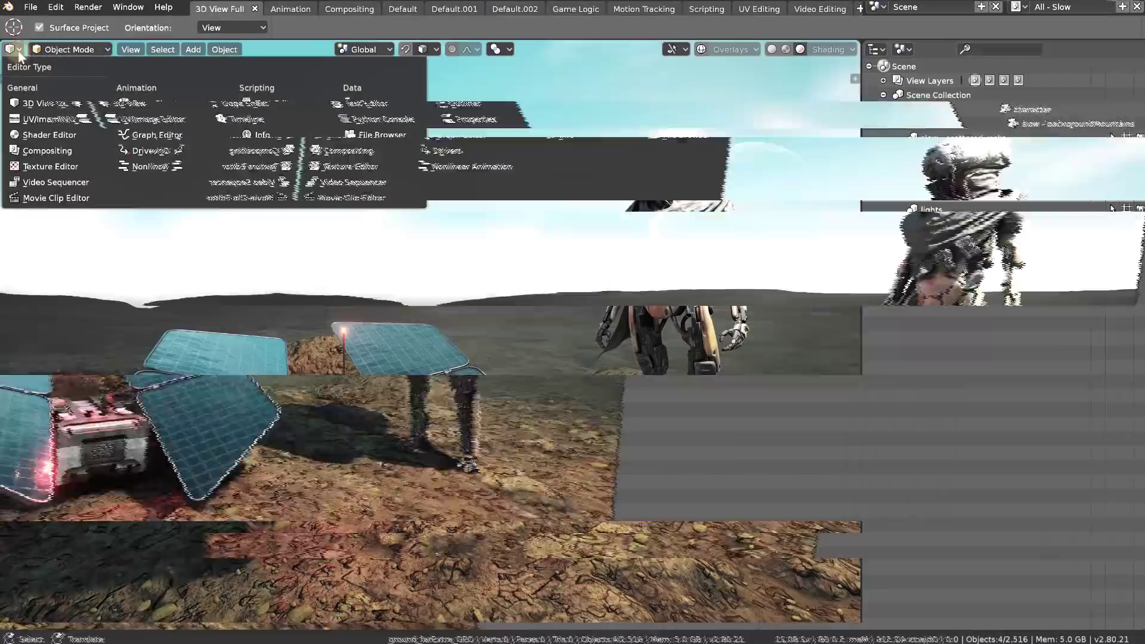
click(109, 49)
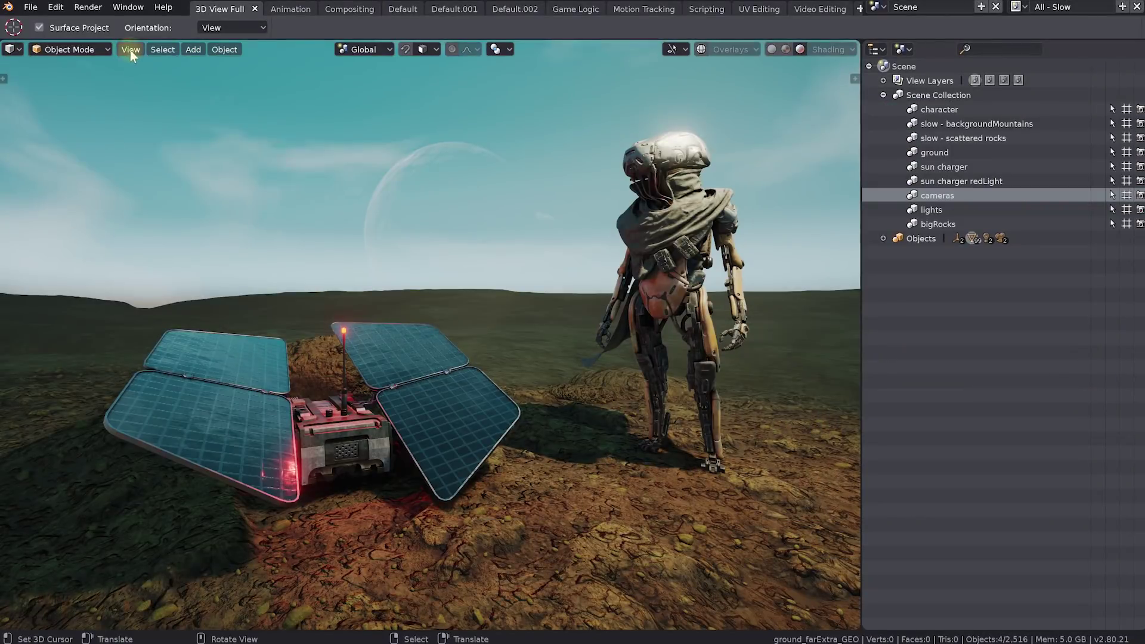
click(129, 50)
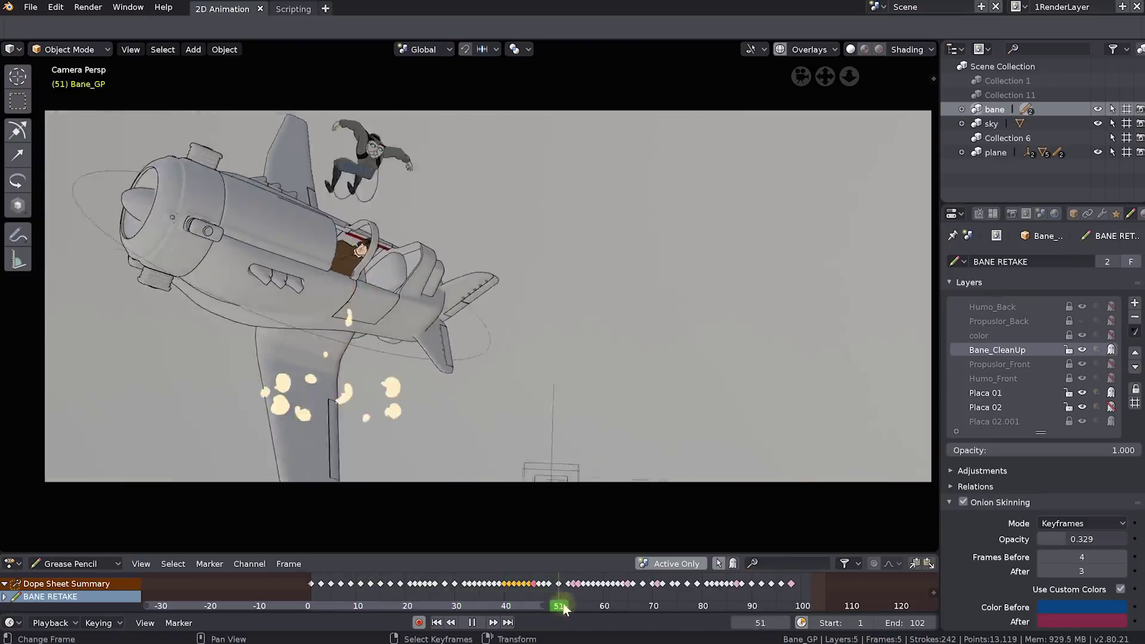
Step: Stop the animation playback in the plane scene and view the drawing from another angle
key(space)
middle_drag(495, 393, 427, 367)
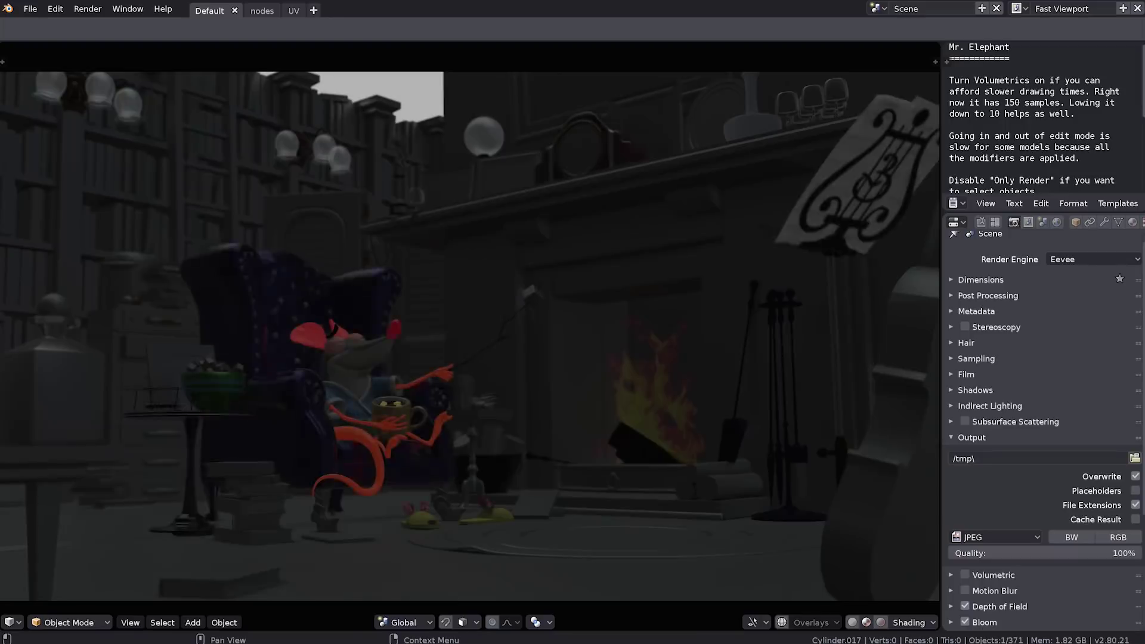
Step: Switch the fireplace scene's viewport to rendered shading
click(881, 622)
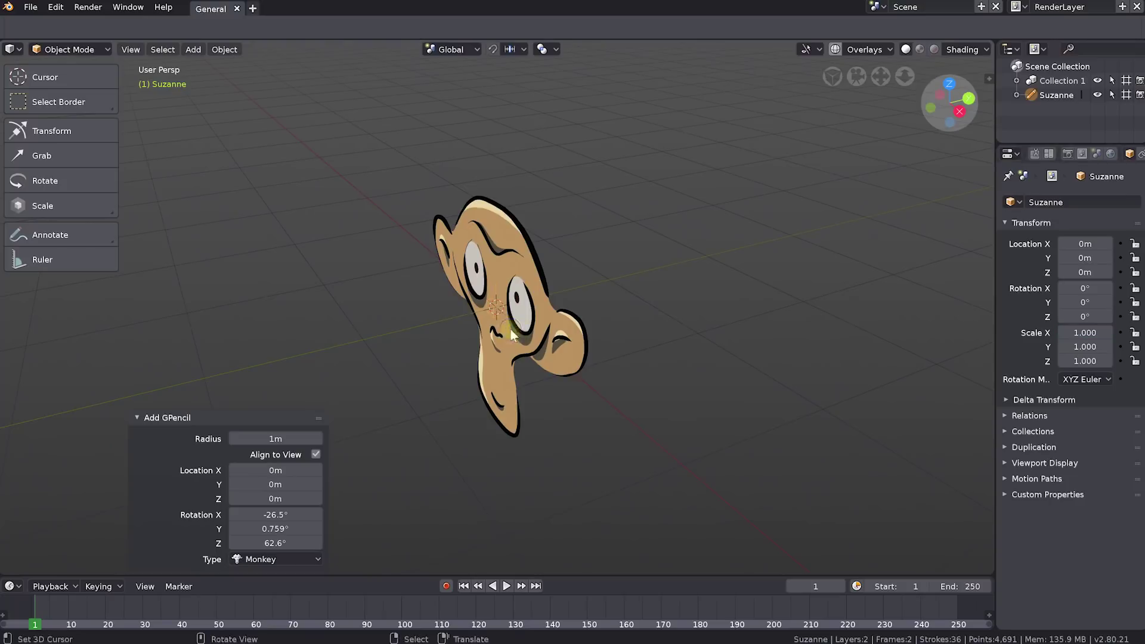
mouse_move(511, 335)
middle_down()
mouse_move(557, 308)
mouse_move(559, 324)
middle_up()
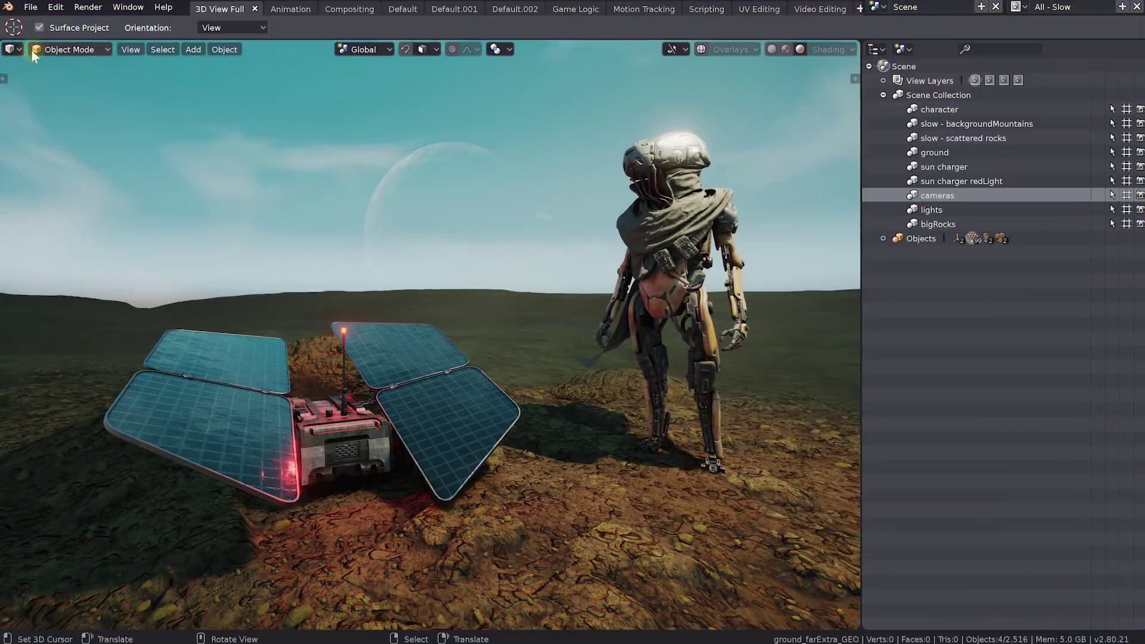
click(18, 50)
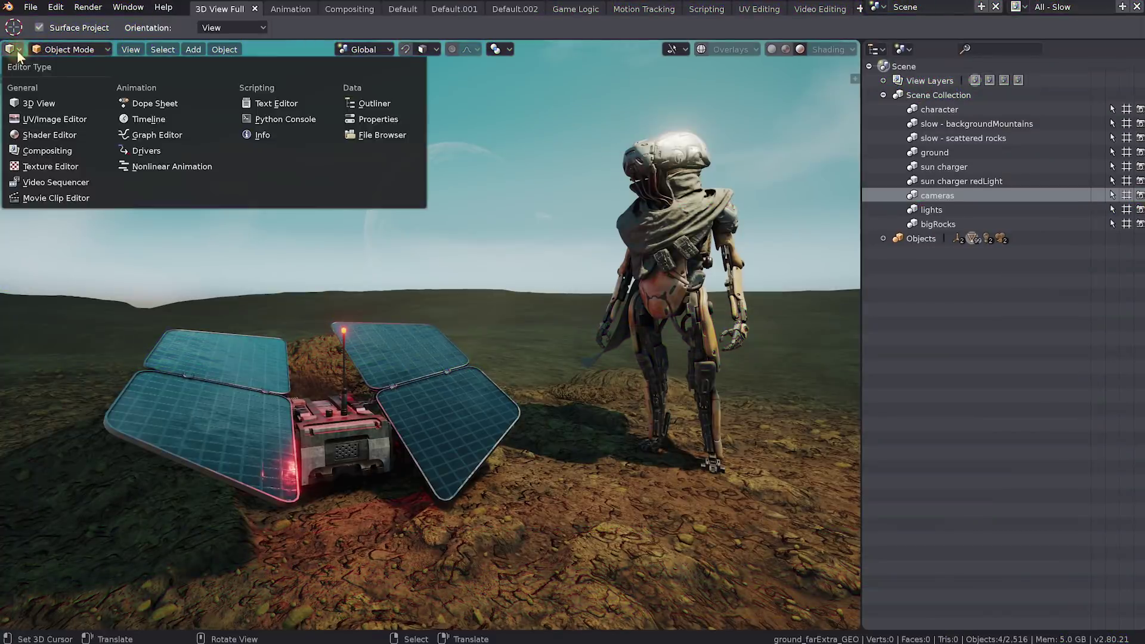
click(109, 49)
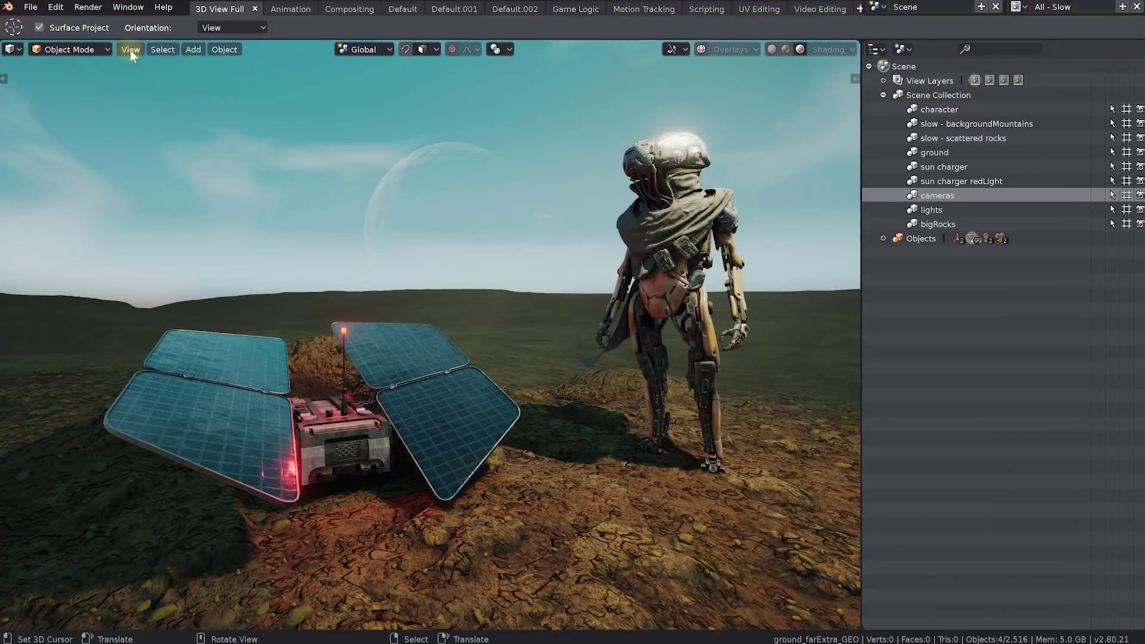
click(163, 50)
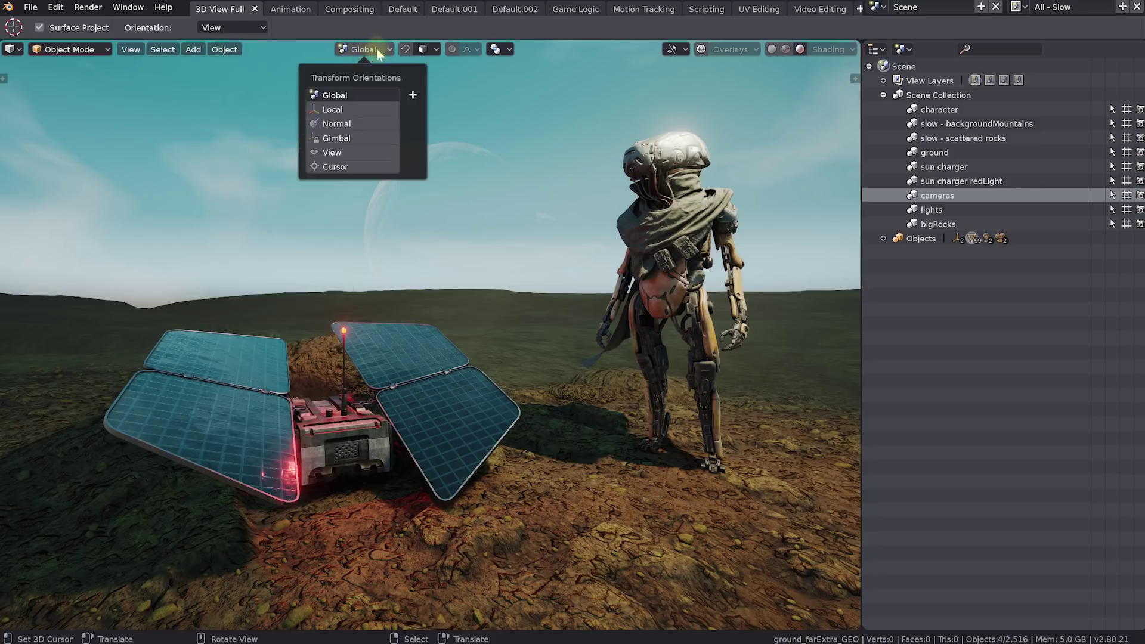
Step: Switch the robot scene's viewport to LookDev shading and enable Scene Lights in its lighting options
click(785, 50)
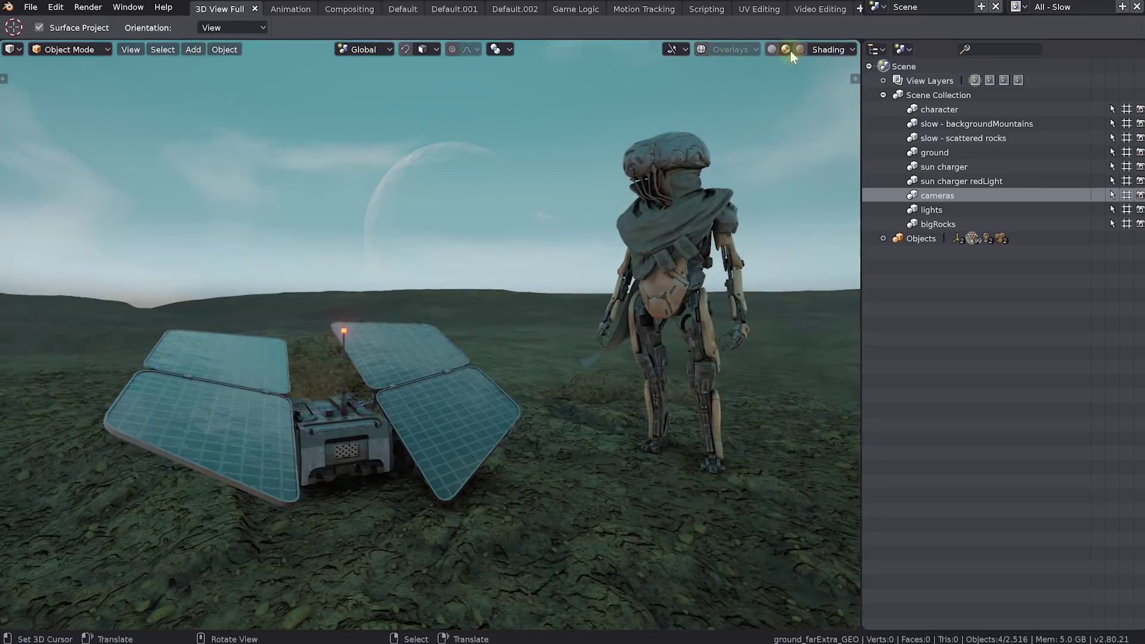
click(838, 50)
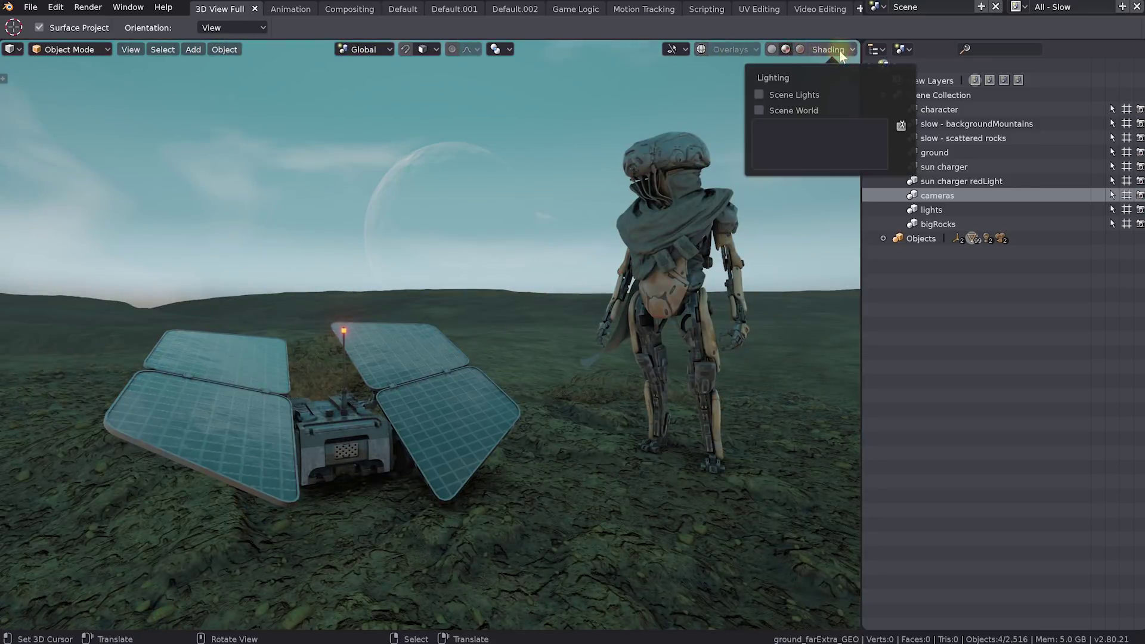
click(758, 95)
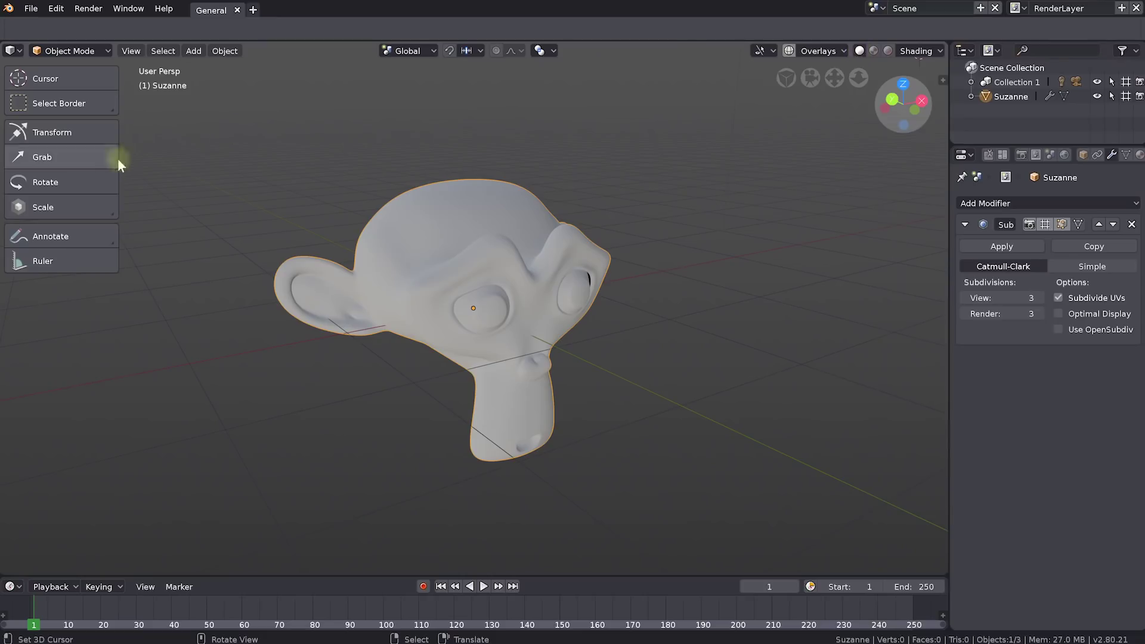
Step: Narrow the toolbar to icons only and enlarge the tool icons in two columns
drag(132, 205, 50, 188)
ctrl+middle_drag(34, 141, 126, 590)
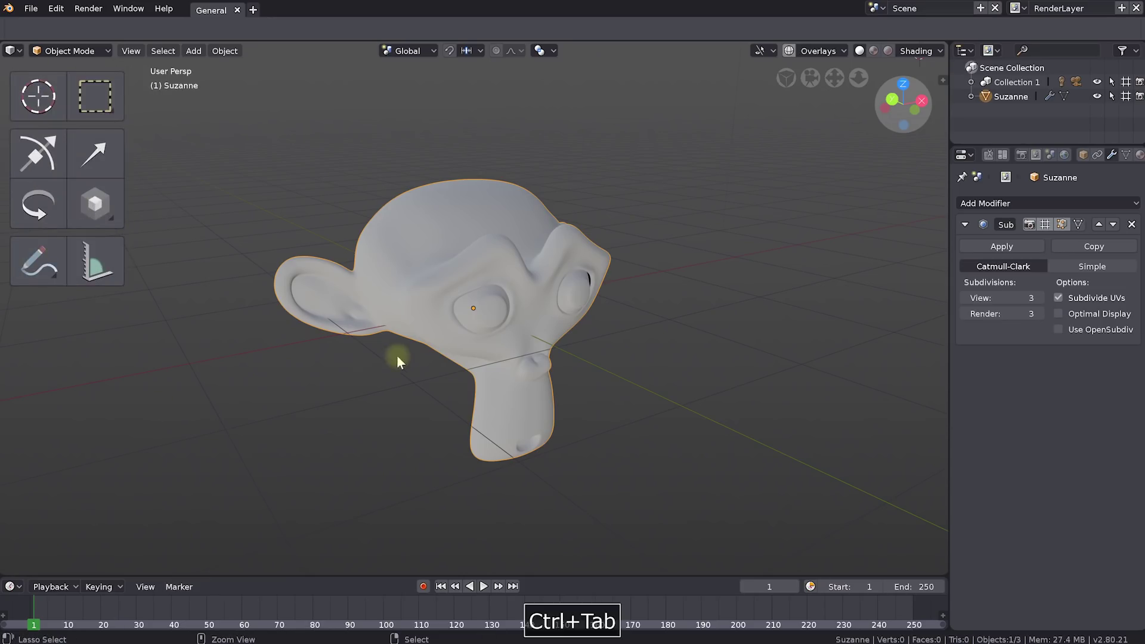
Step: Switch Suzanne to Edit Mode, then scale down the tool icons and adjust the toolbar width
key(ctrl+Tab)
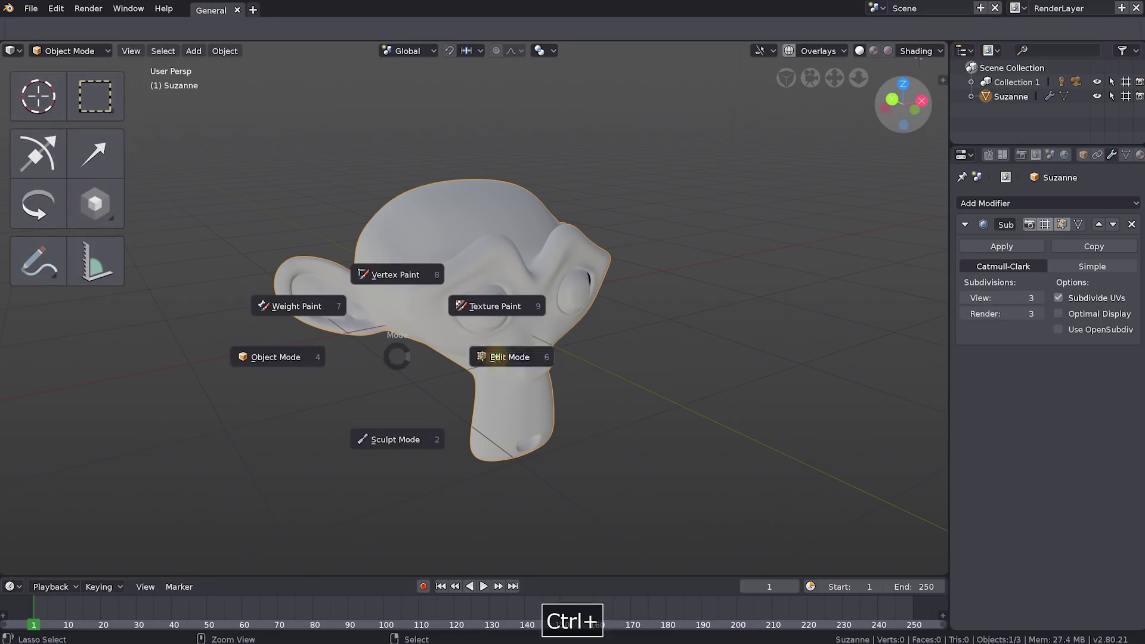
click(496, 356)
ctrl+middle_drag(64, 159, 90, 172)
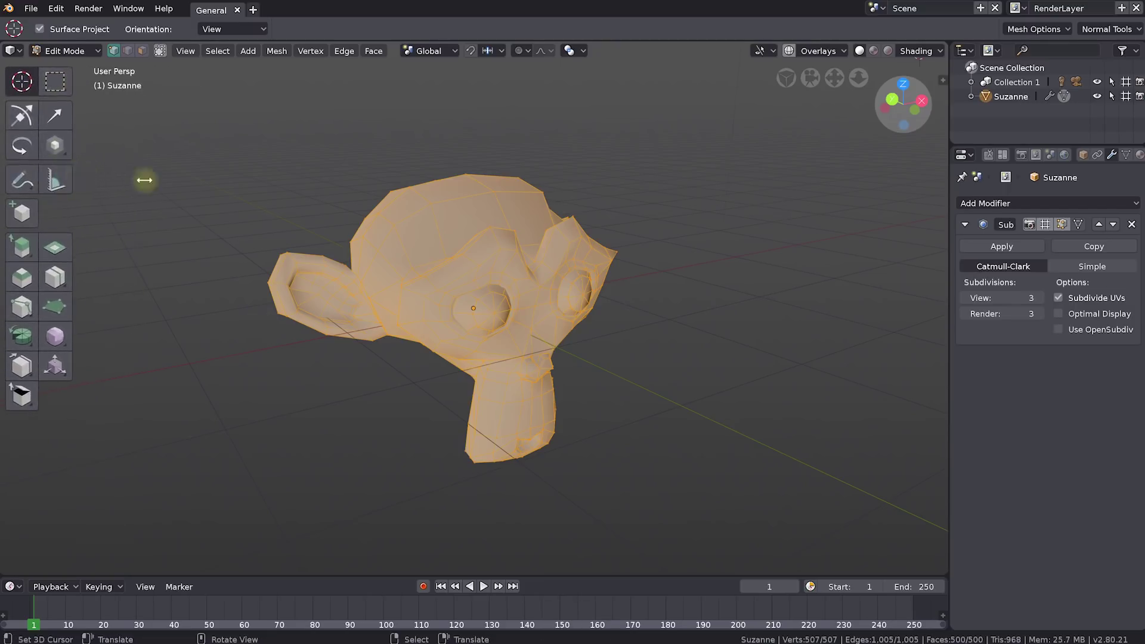
drag(144, 179, 151, 179)
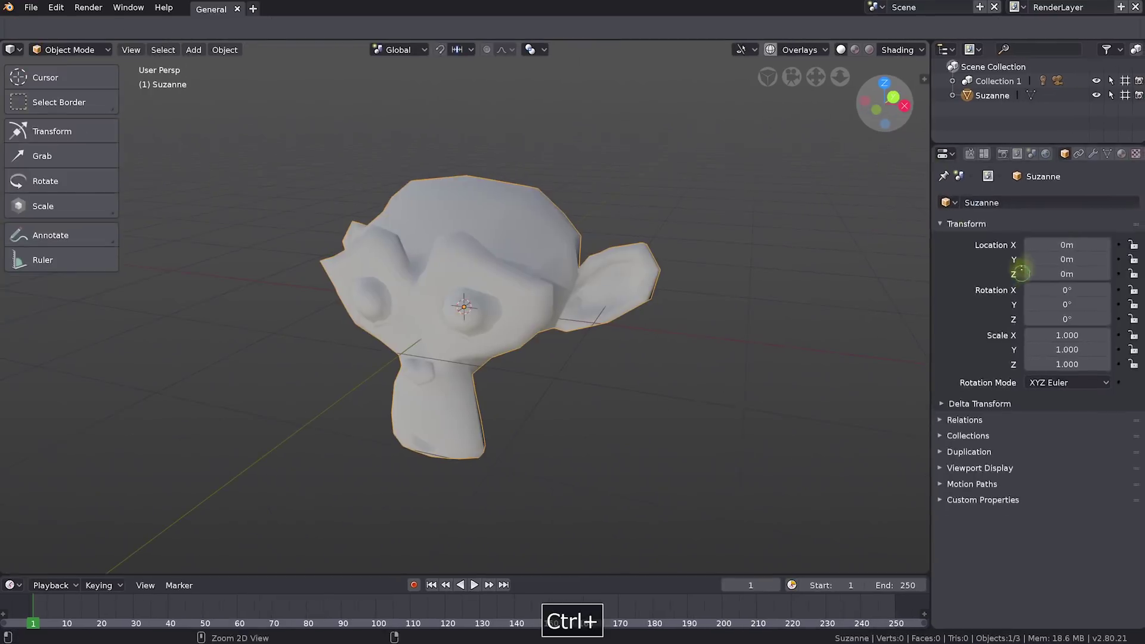
Step: Add a Subdivision Surface modifier to Suzanne and narrow the toolbar
ctrl+middle_drag(1022, 265, 1055, 208)
click(1093, 155)
click(1026, 214)
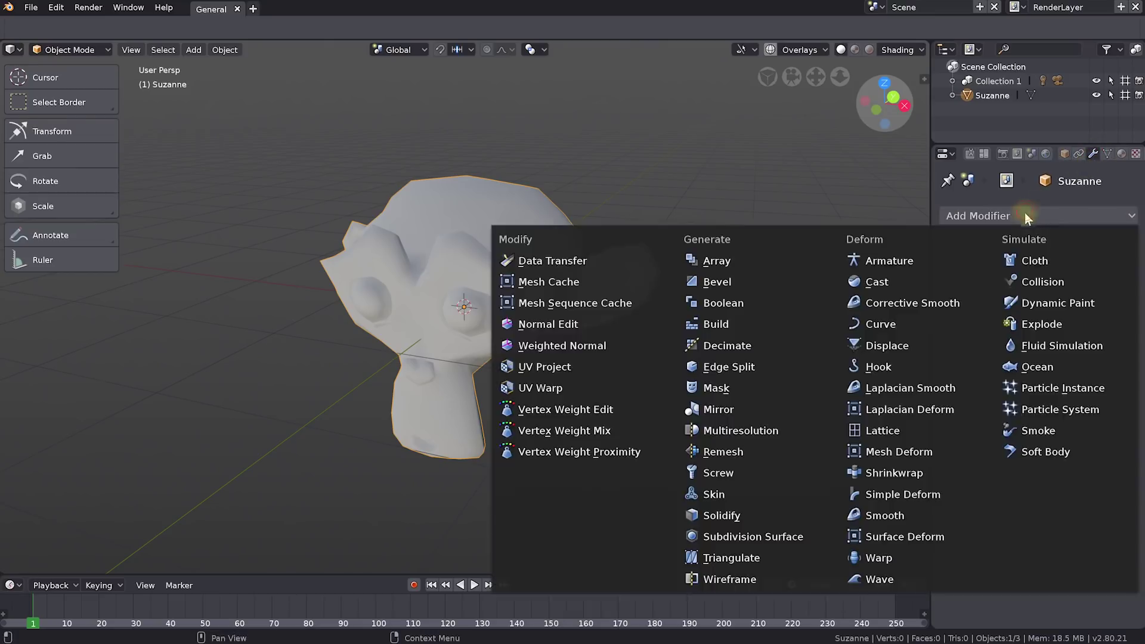
click(747, 538)
middle_drag(700, 490, 534, 422)
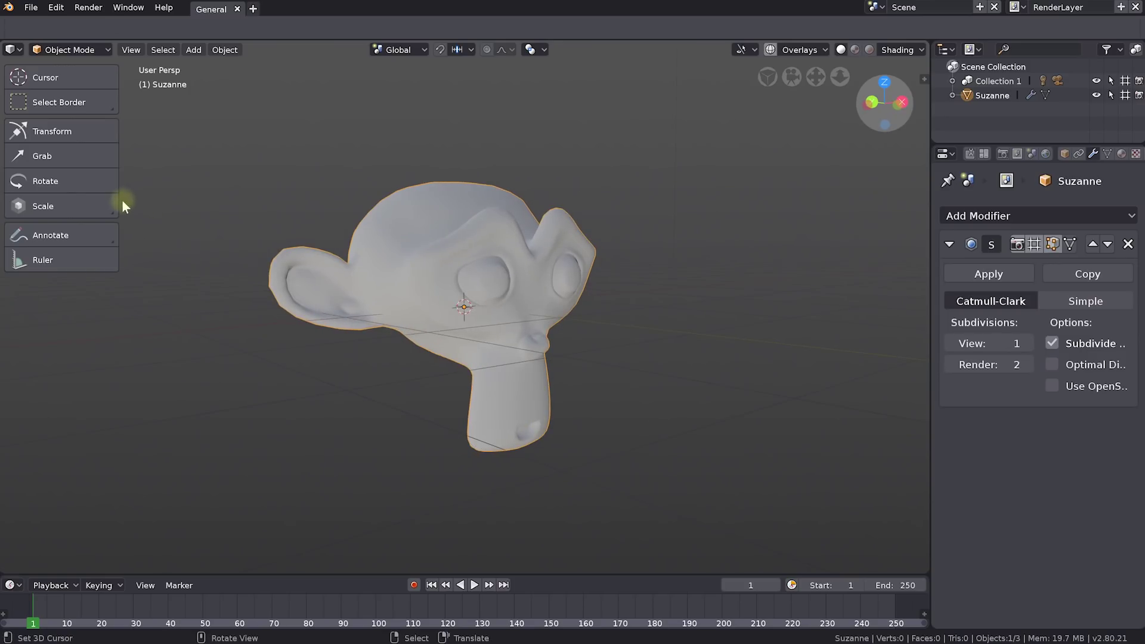
drag(158, 201, 98, 197)
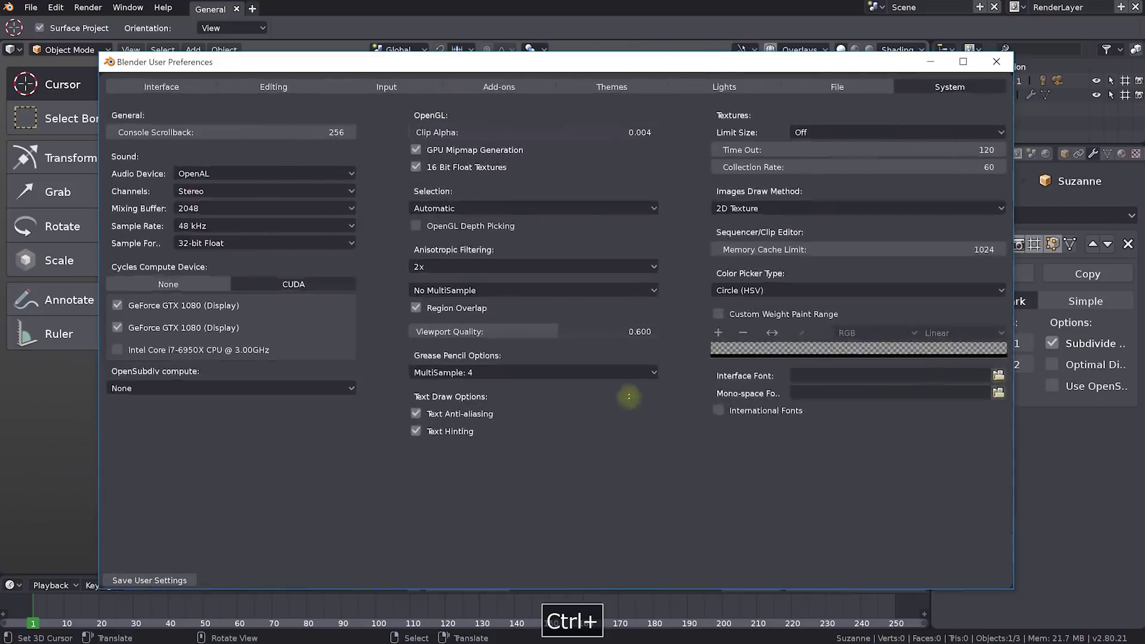
Step: Try the Left option for Select With in the Input preferences, then restore Right
ctrl+middle_drag(628, 397, 633, 369)
click(387, 91)
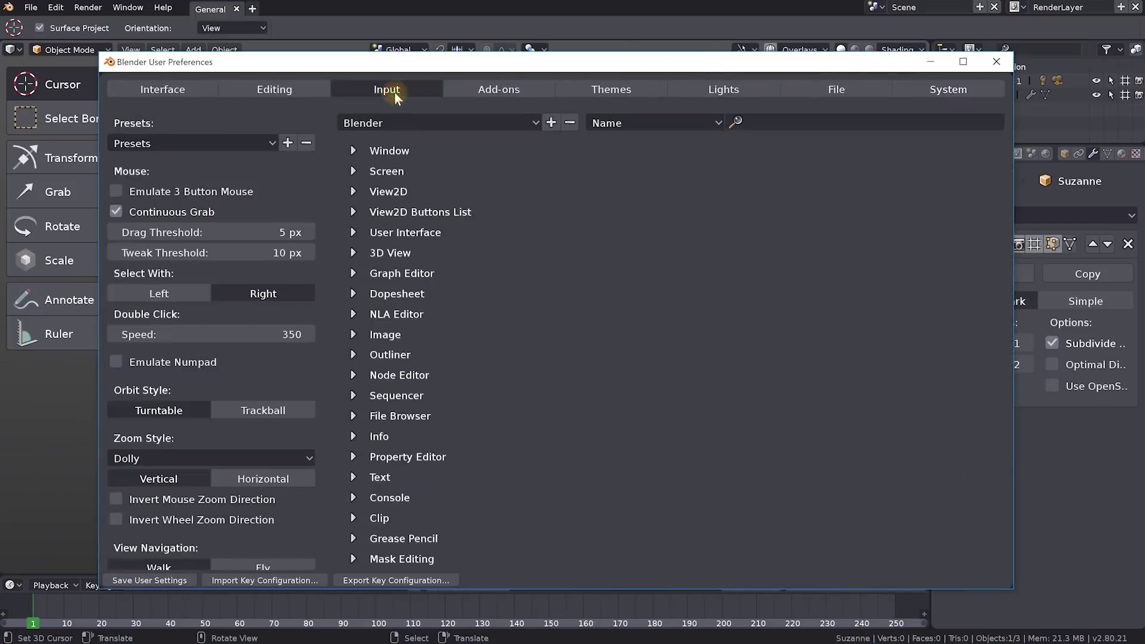
click(180, 294)
click(270, 297)
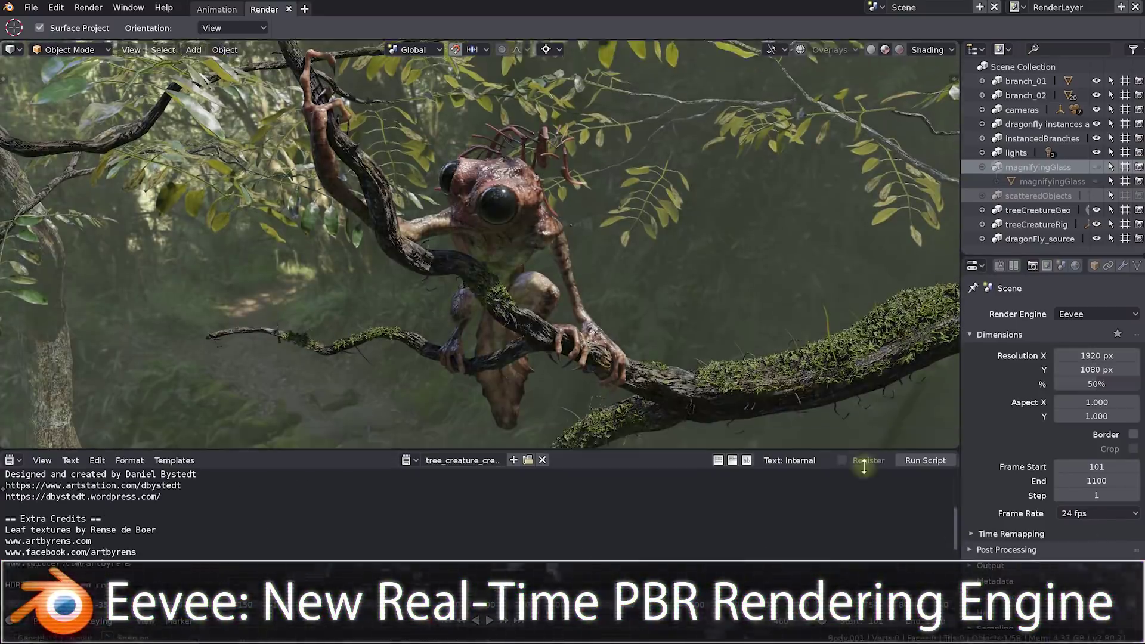
Step: Enlarge the 3D viewport over the text editor and make the magnifyingGlass collection visible
drag(878, 418, 878, 499)
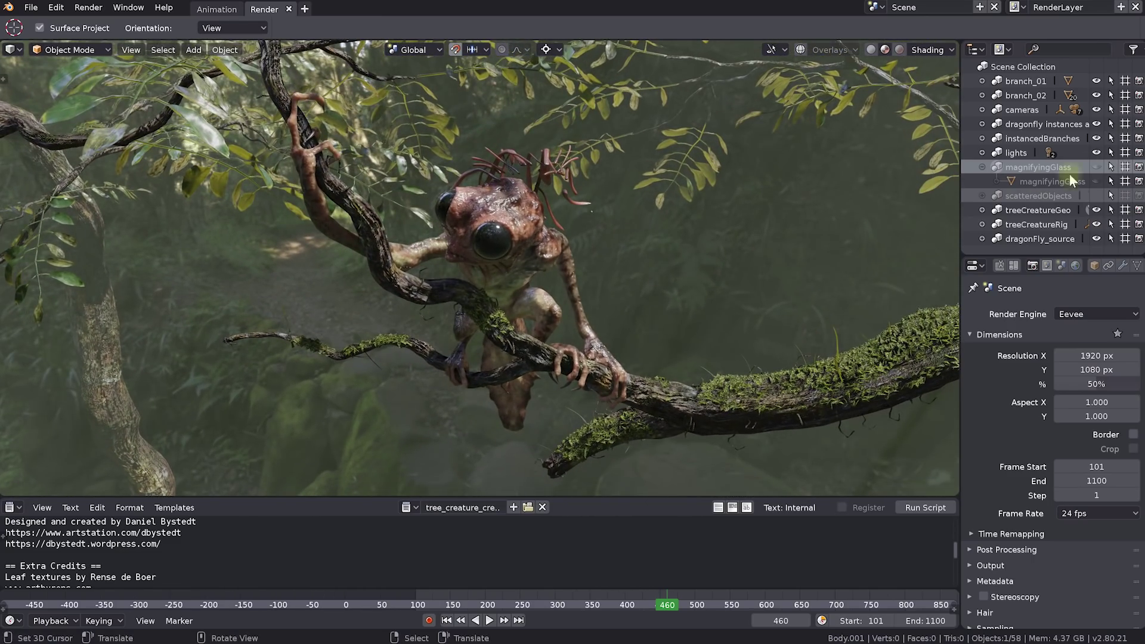
click(1096, 167)
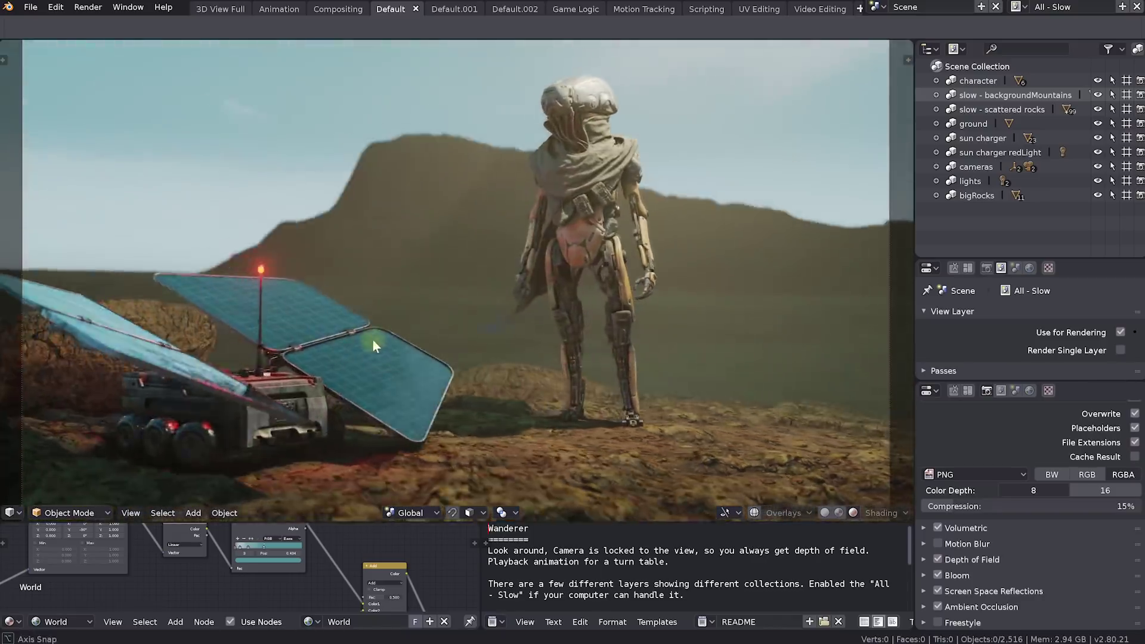
middle_drag(372, 339, 481, 287)
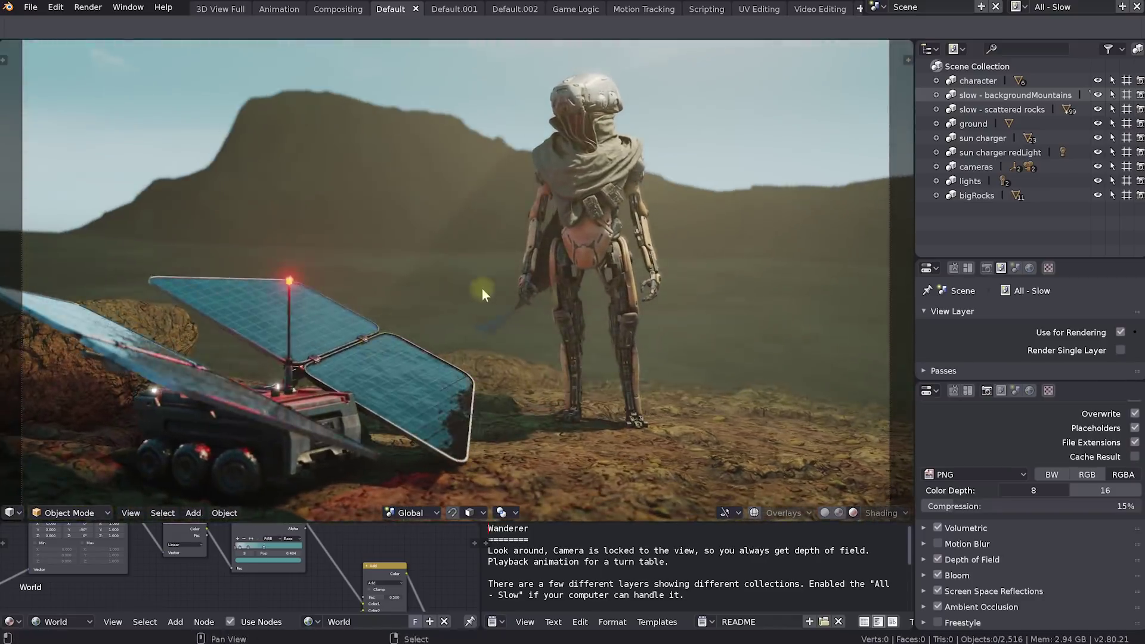
key(shift)
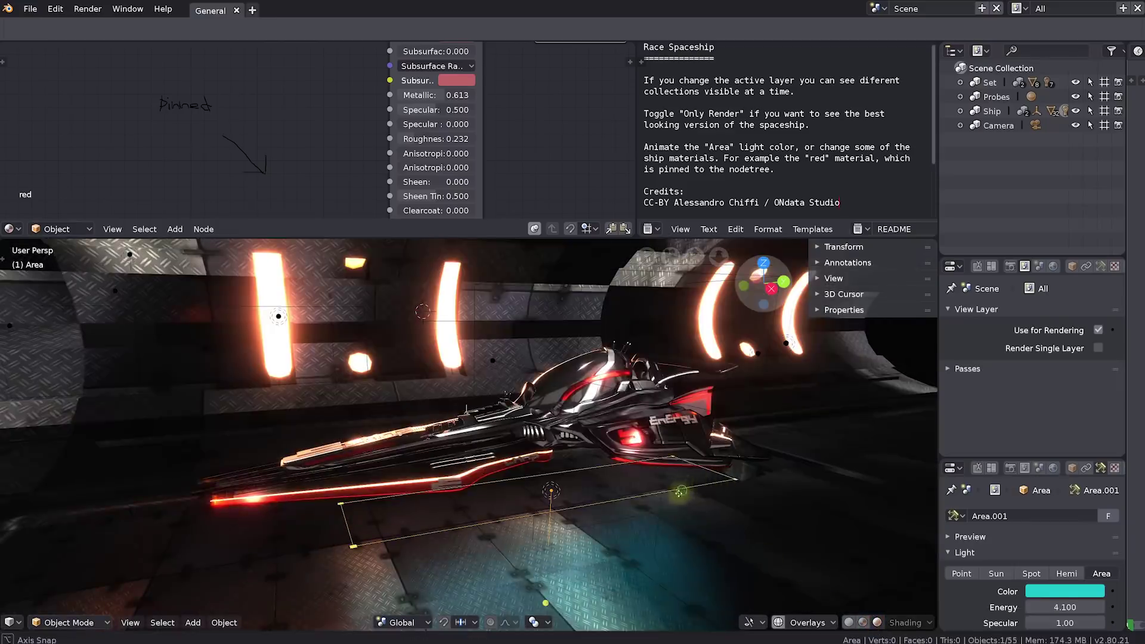
middle_drag(469, 417, 313, 375)
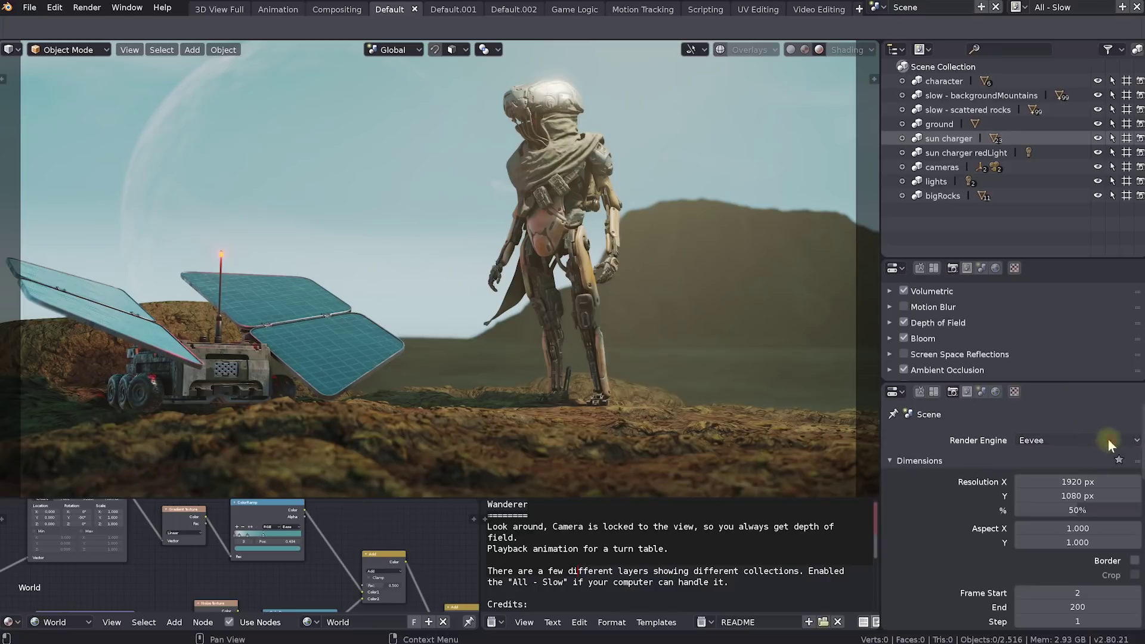
Step: Change the render engine to OpenGL and display the viewport in solid shading
click(1107, 438)
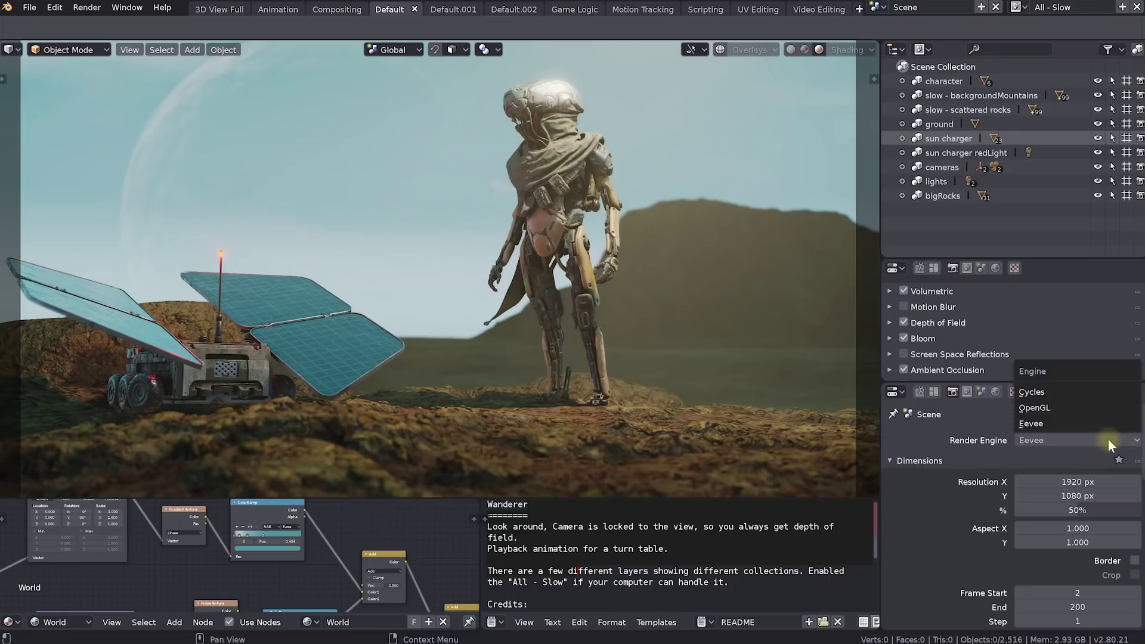
click(1099, 407)
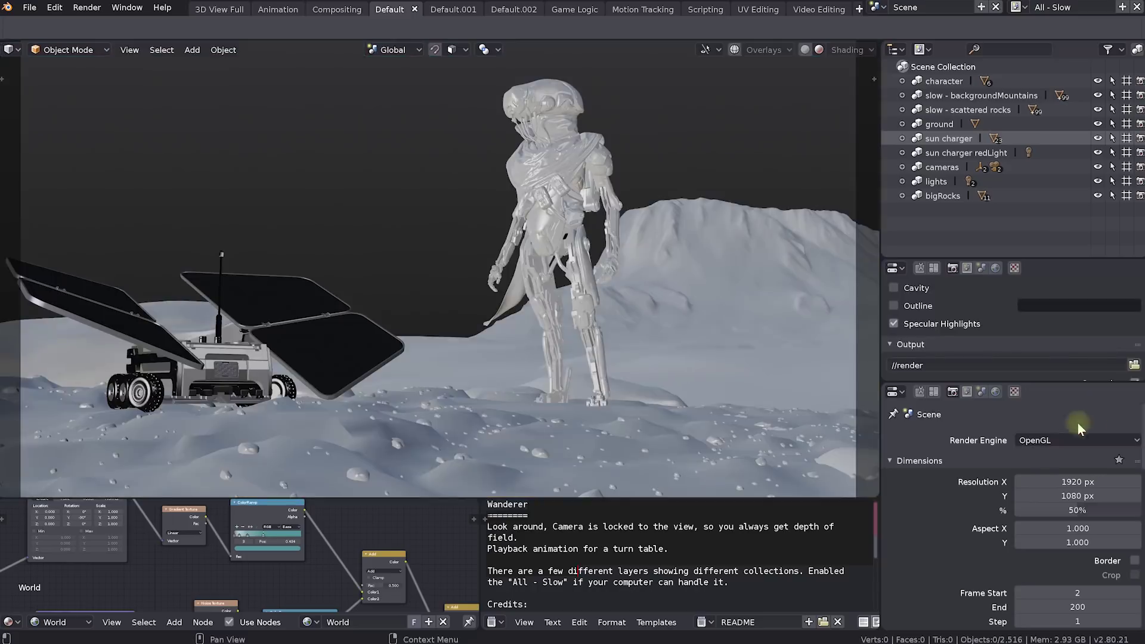
click(806, 50)
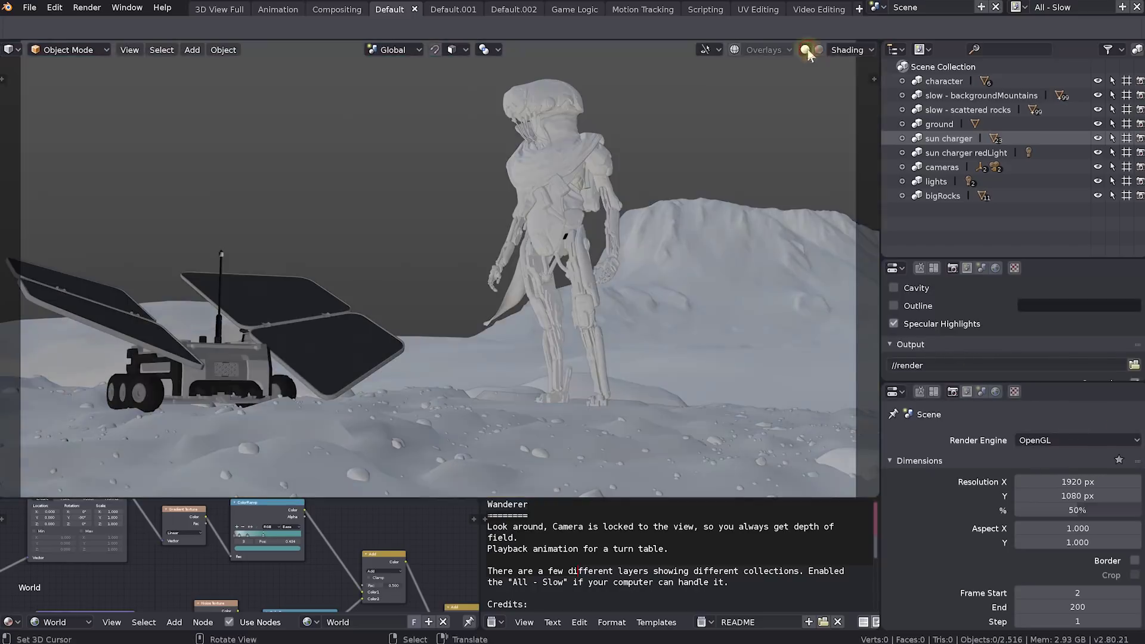
Step: Enable Shadow and set the color mode to Random in the viewport shading options
click(864, 50)
click(777, 280)
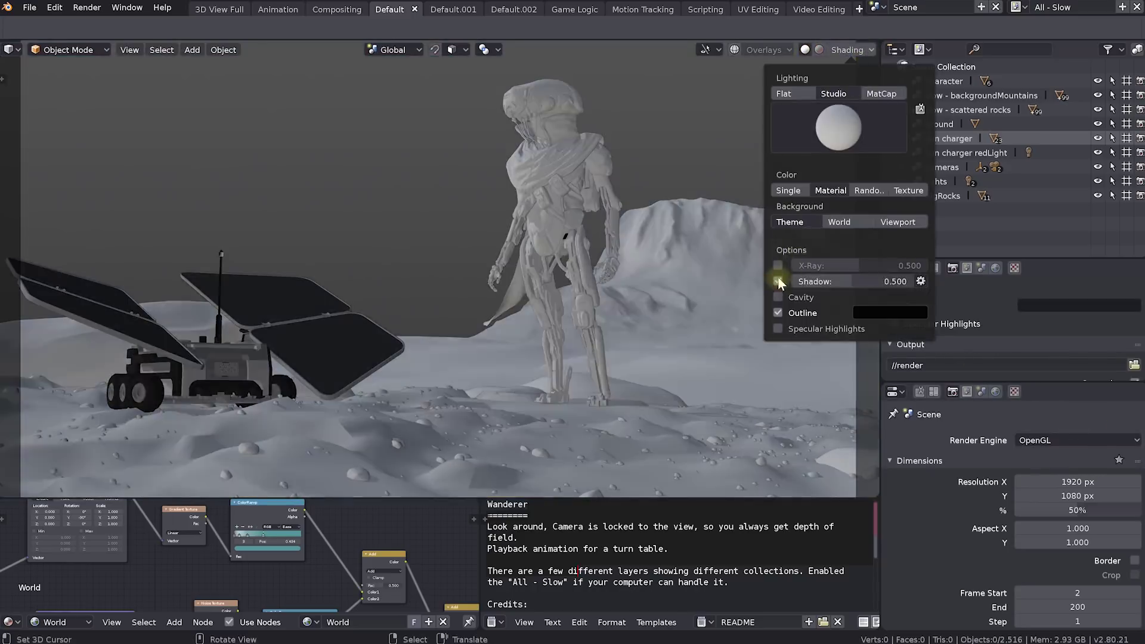
mouse_move(554, 377)
middle_down()
mouse_move(543, 388)
mouse_move(546, 355)
mouse_move(595, 332)
mouse_move(616, 337)
mouse_move(582, 349)
mouse_move(560, 335)
mouse_move(602, 334)
middle_up()
click(862, 50)
click(869, 191)
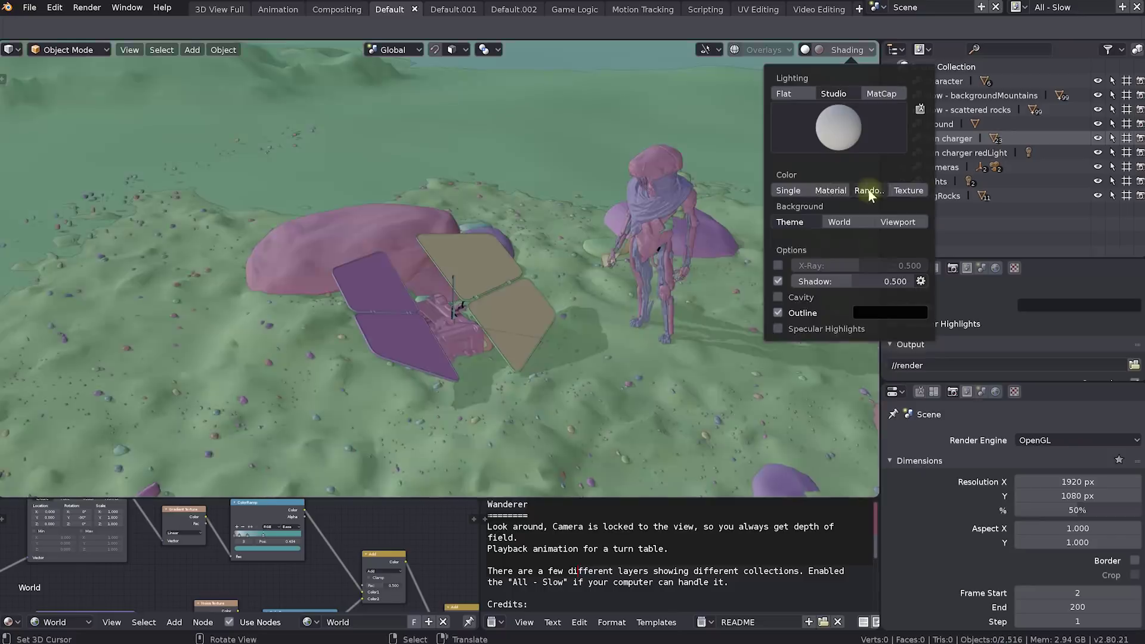
Step: Select the robot character's body and frame its head and scarf in close-up
scroll(679, 251, up, 3)
click(771, 190)
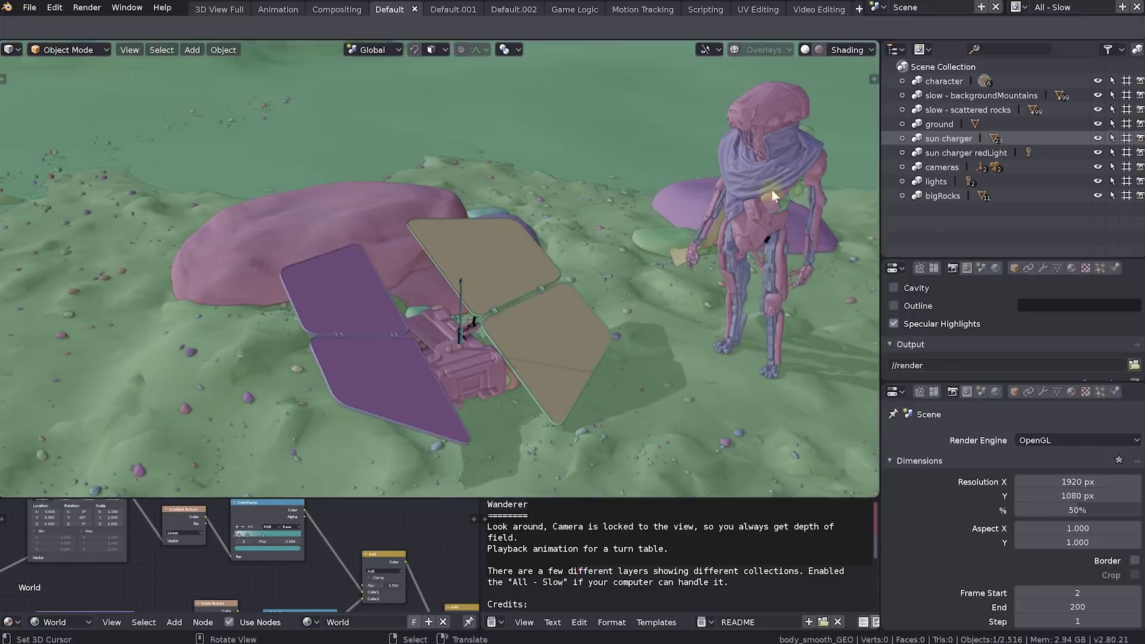
key(KP_Decimal)
scroll(612, 199, up, 5)
shift+middle_drag(615, 206, 638, 300)
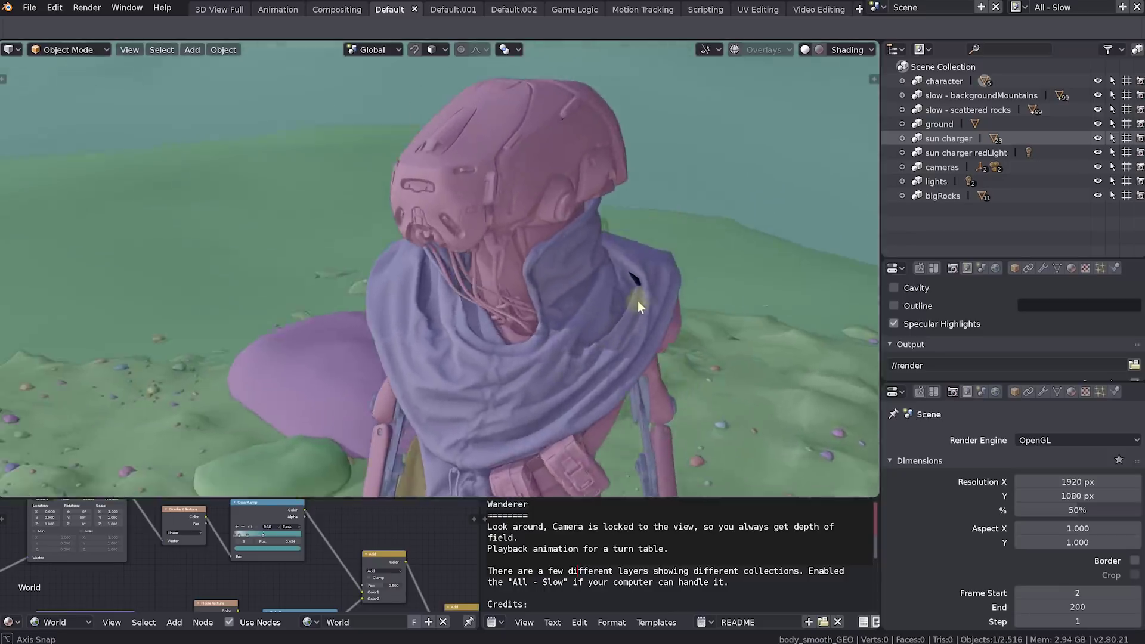
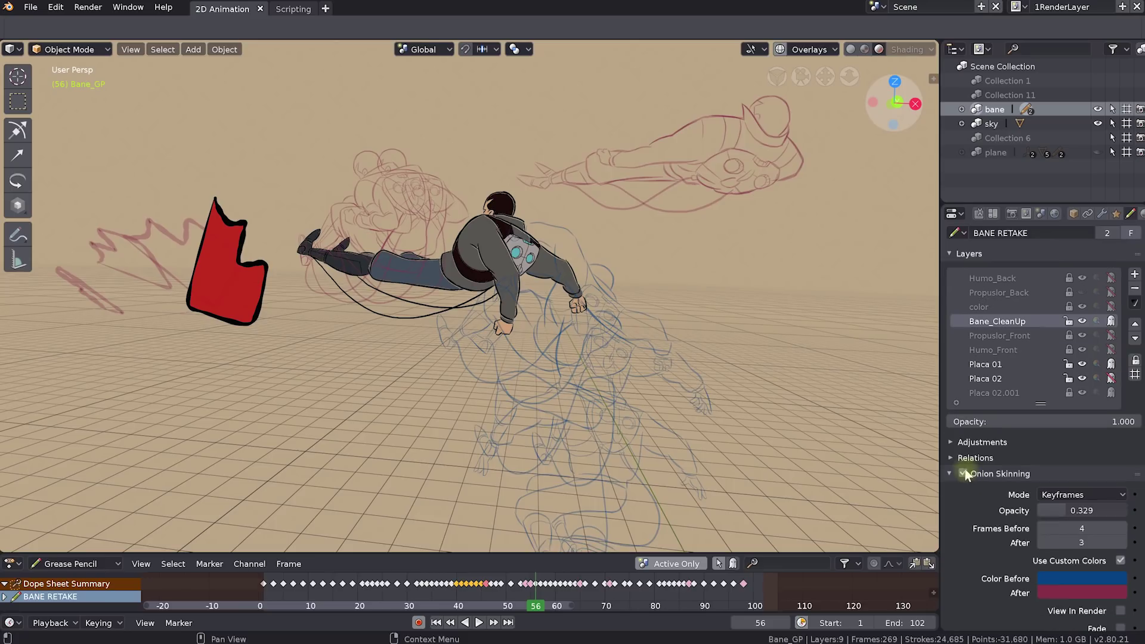
Step: Toggle onion skinning for the Bane_GP Grease Pencil object
click(963, 473)
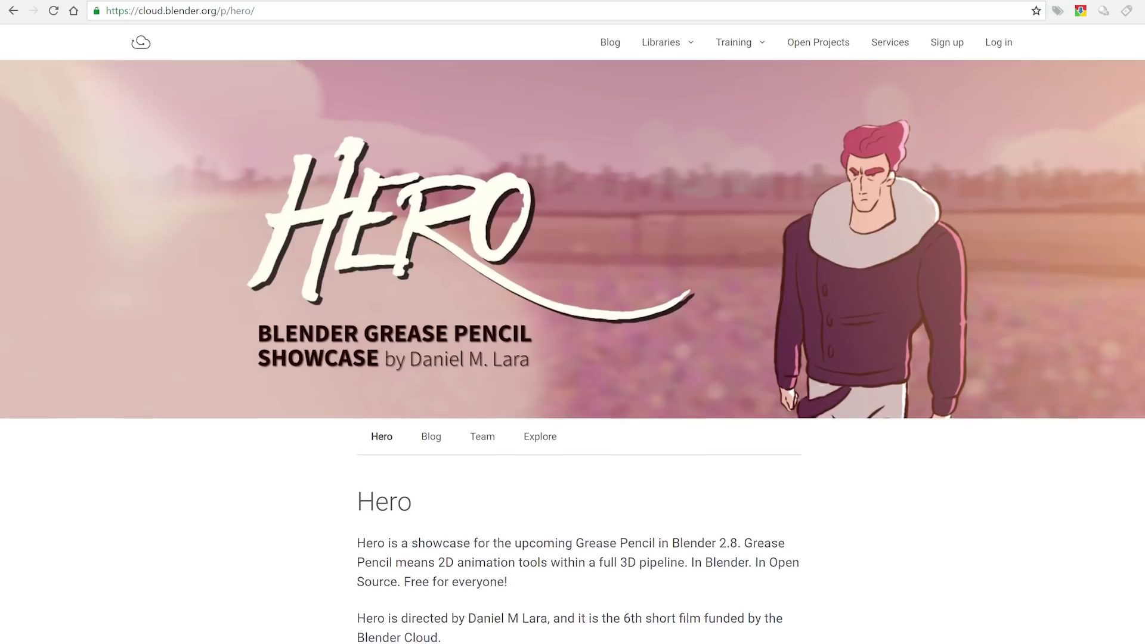
Step: Switch to the browser and look through the Hero Grease Pencil showcase page on Blender Cloud
scroll(572, 351, down, 1)
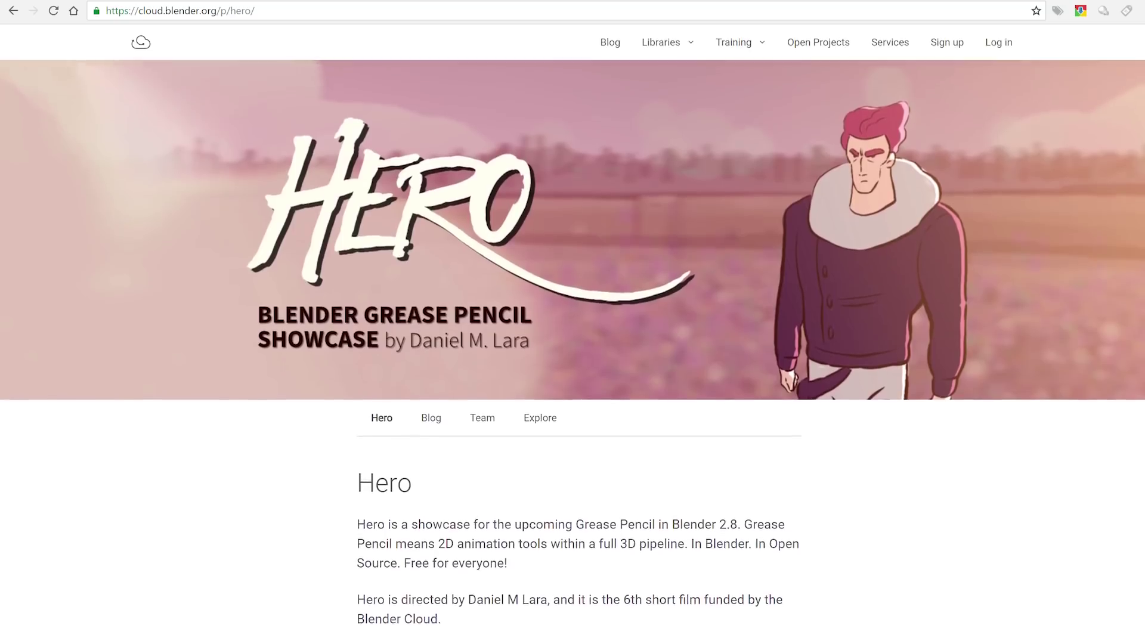
scroll(572, 351, down, 7)
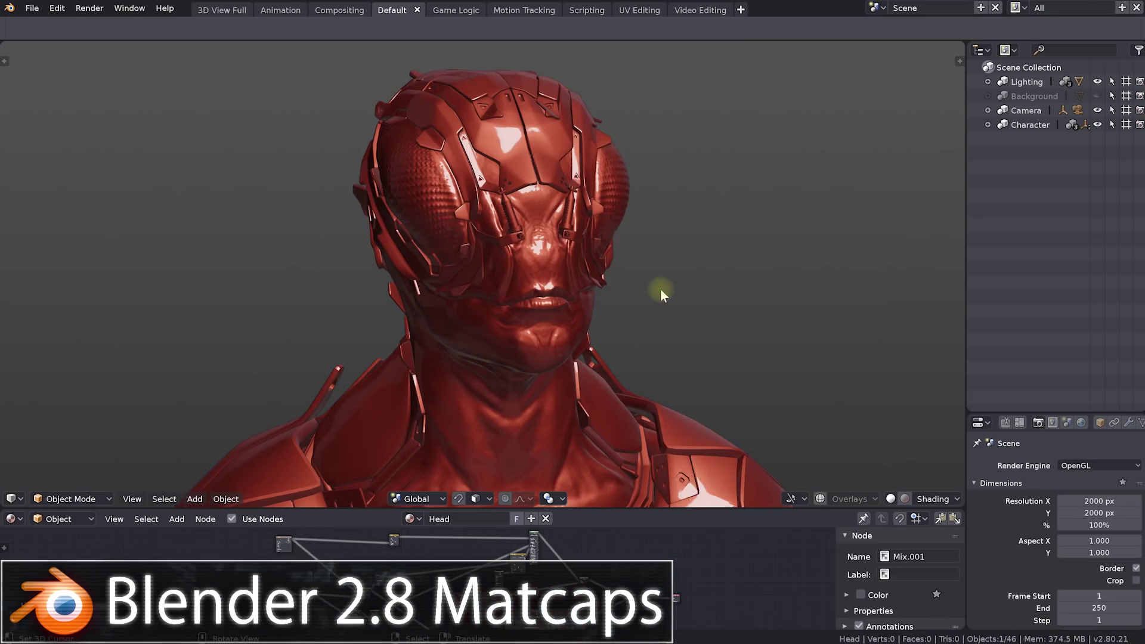
Step: Try the multicoloured normal matcap on the helmeted character and settle on the brown clay matcap
middle_drag(660, 288, 567, 290)
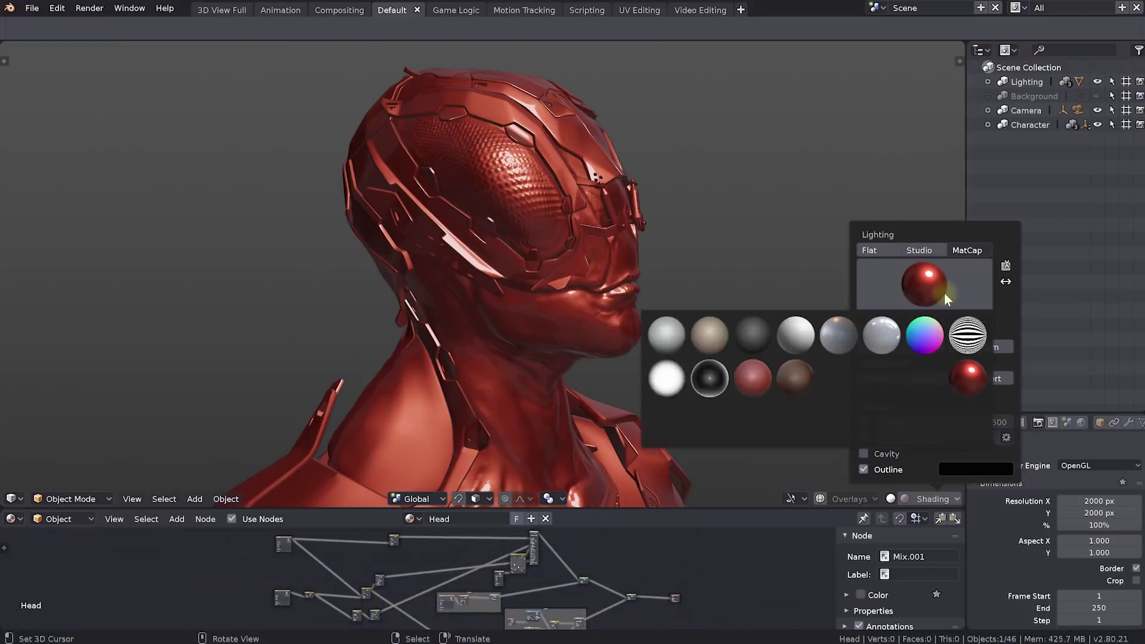
click(926, 338)
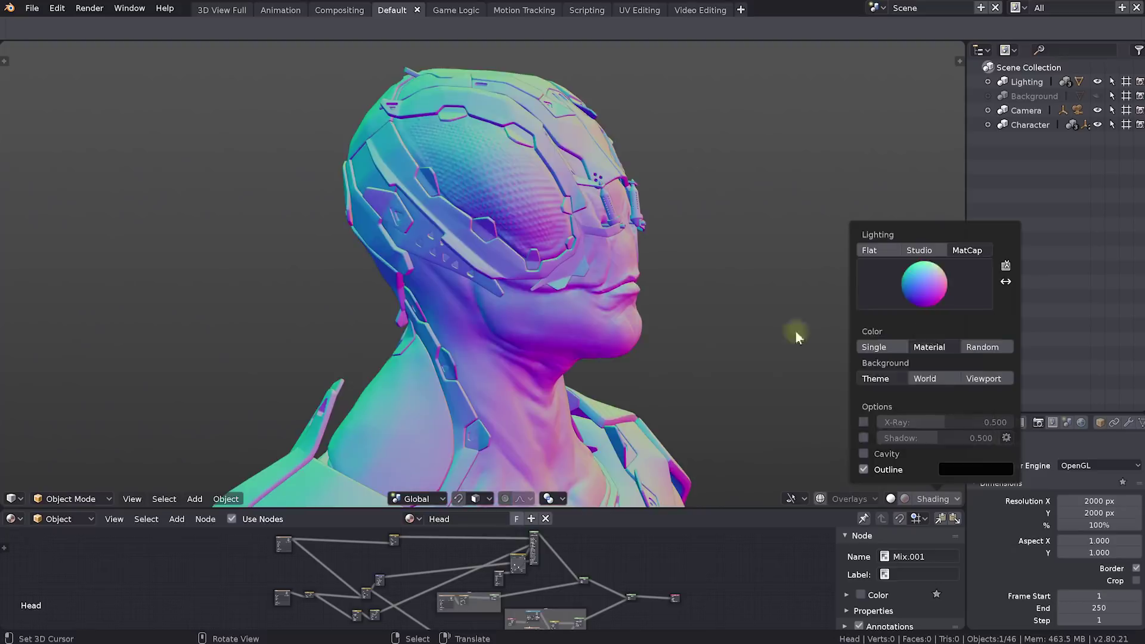
mouse_move(695, 328)
middle_down()
mouse_move(614, 317)
mouse_move(648, 291)
middle_up()
click(942, 500)
click(943, 305)
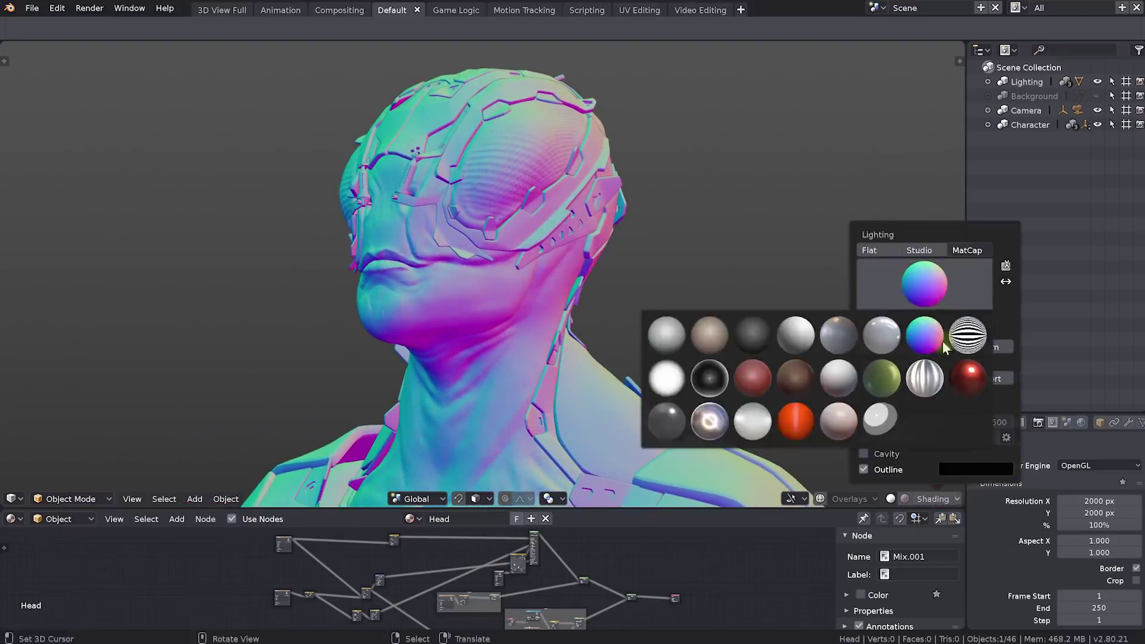
click(782, 379)
mouse_move(556, 314)
middle_down()
mouse_move(581, 337)
mouse_move(663, 334)
mouse_move(637, 315)
mouse_move(593, 313)
mouse_move(570, 339)
middle_up()
Step: Enable Shadow and Cavity in the character's viewport shading options and set the color mode to Random
click(957, 499)
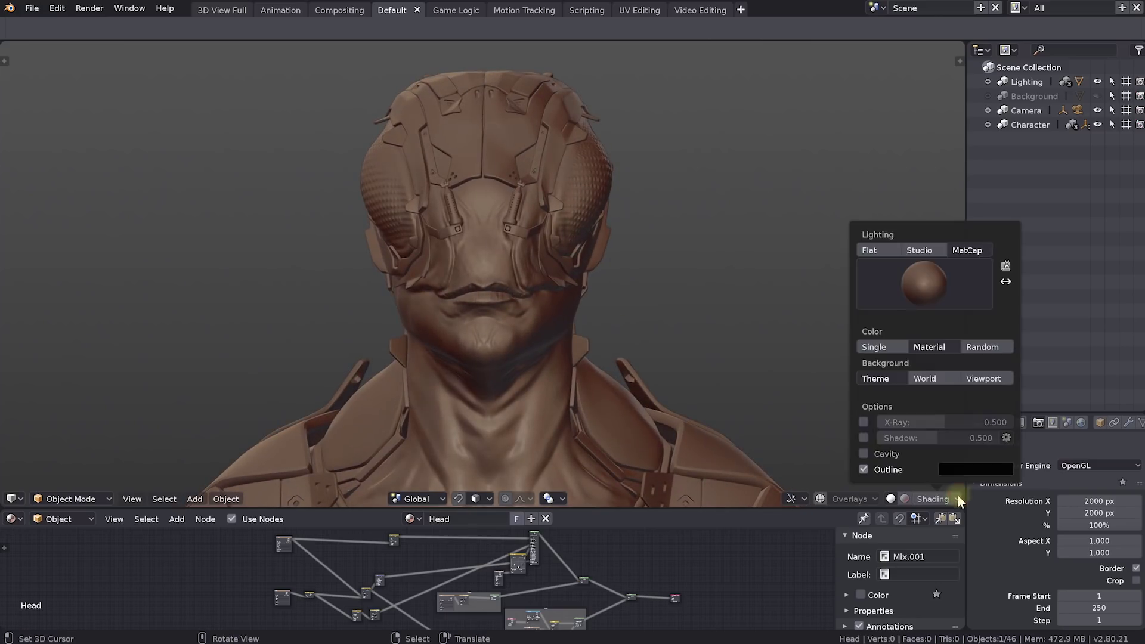
click(863, 438)
click(985, 348)
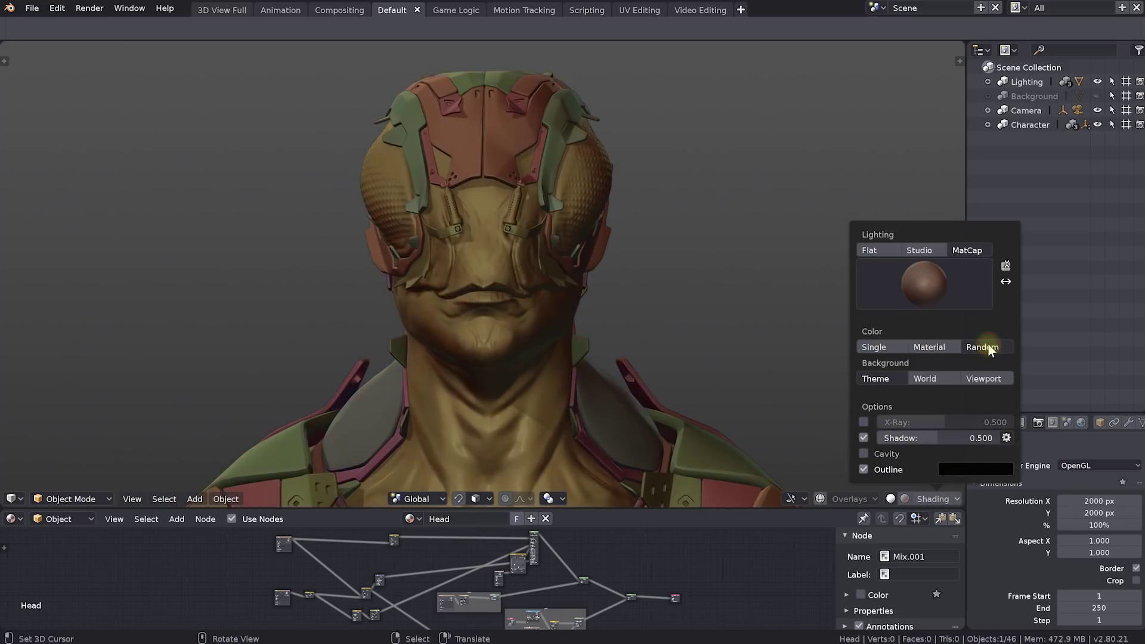
click(864, 455)
mouse_move(692, 291)
middle_down()
mouse_move(683, 305)
mouse_move(673, 293)
mouse_move(657, 325)
mouse_move(746, 320)
mouse_move(764, 311)
mouse_move(762, 294)
middle_up()
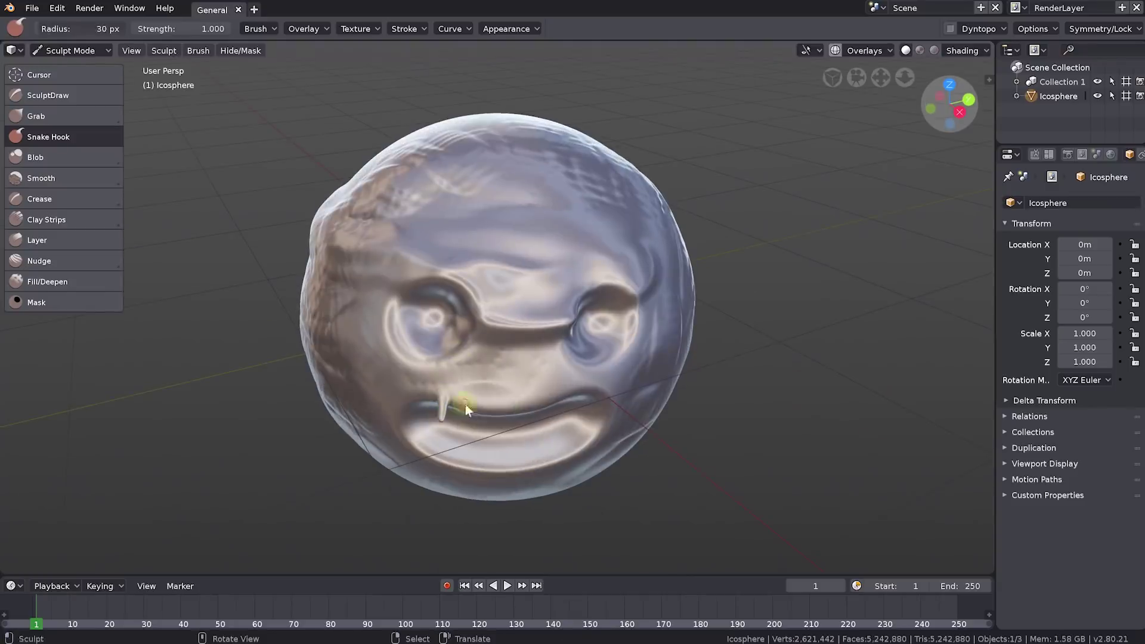
Step: Undo the last two sculpt strokes on the icosphere face and set the Snake Hook brush radius to 87 px
key(ctrl+z)
key(ctrl+z)
key(f)
mouse_move(580, 236)
middle_down()
mouse_move(634, 275)
mouse_move(667, 239)
mouse_move(677, 250)
middle_up()
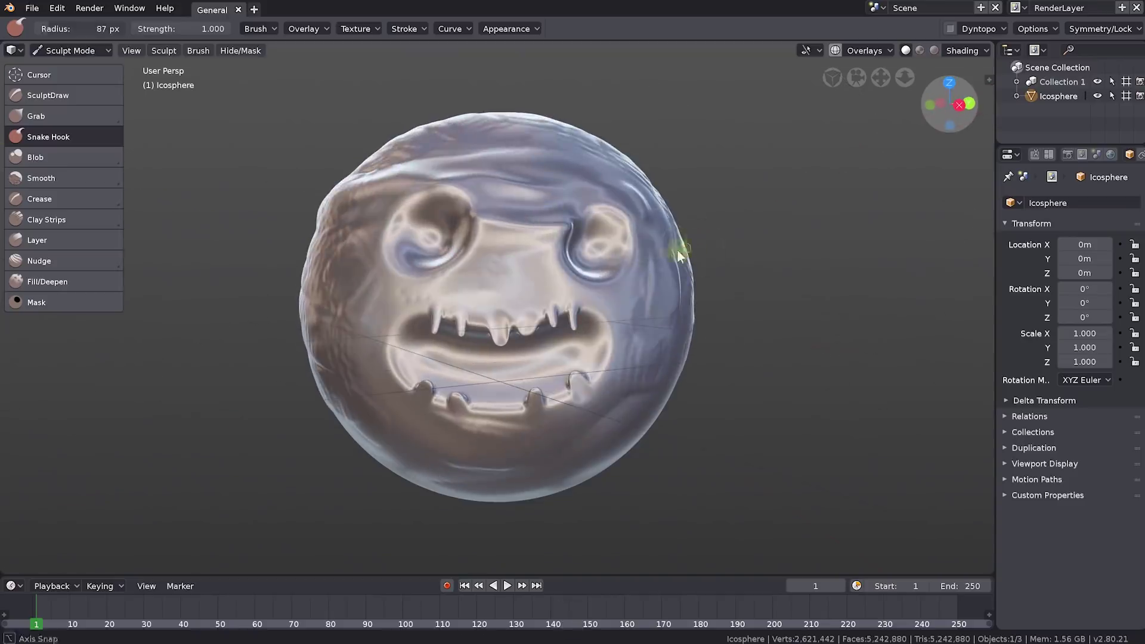
Step: Pull the surface upward at the side and top of the sculpted face with the Snake Hook brush
drag(677, 251, 691, 189)
middle_drag(691, 189, 479, 218)
drag(419, 113, 418, 109)
middle_drag(418, 108, 547, 171)
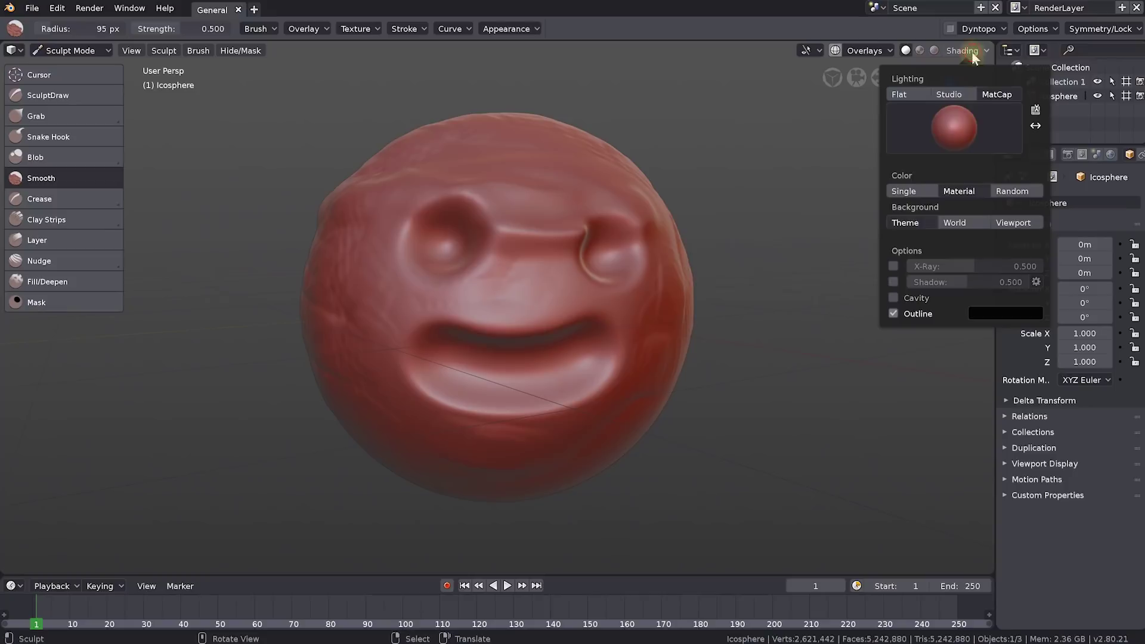
Step: Try the dark glossy matcap on the sculpted face and flip it horizontally and back
click(974, 110)
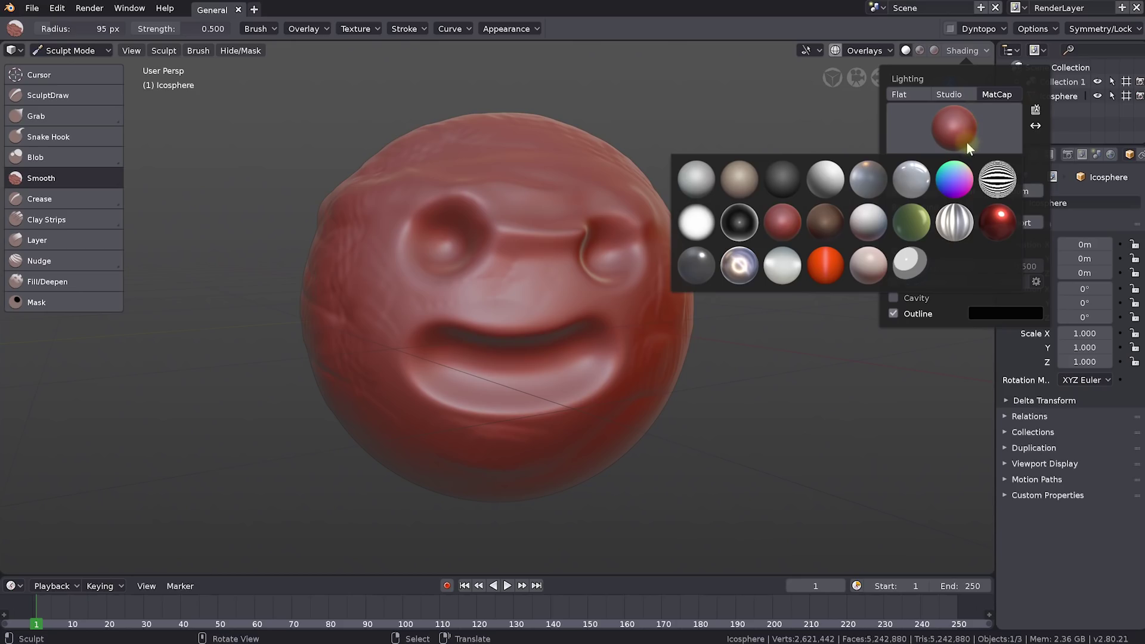
click(685, 275)
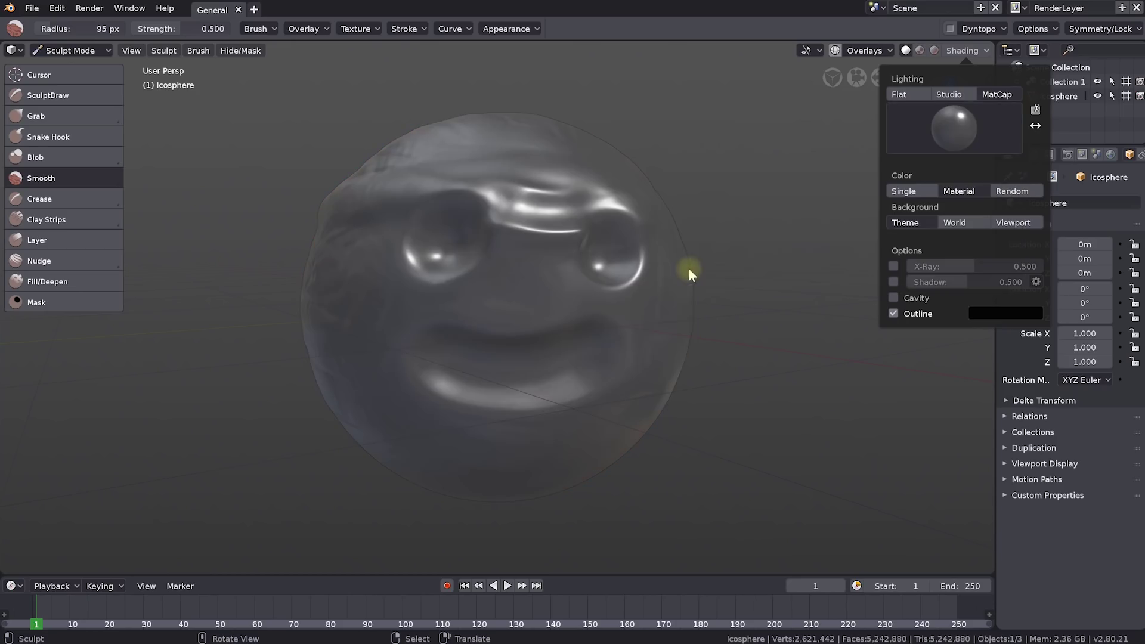
click(955, 136)
click(960, 131)
click(1035, 125)
click(1036, 126)
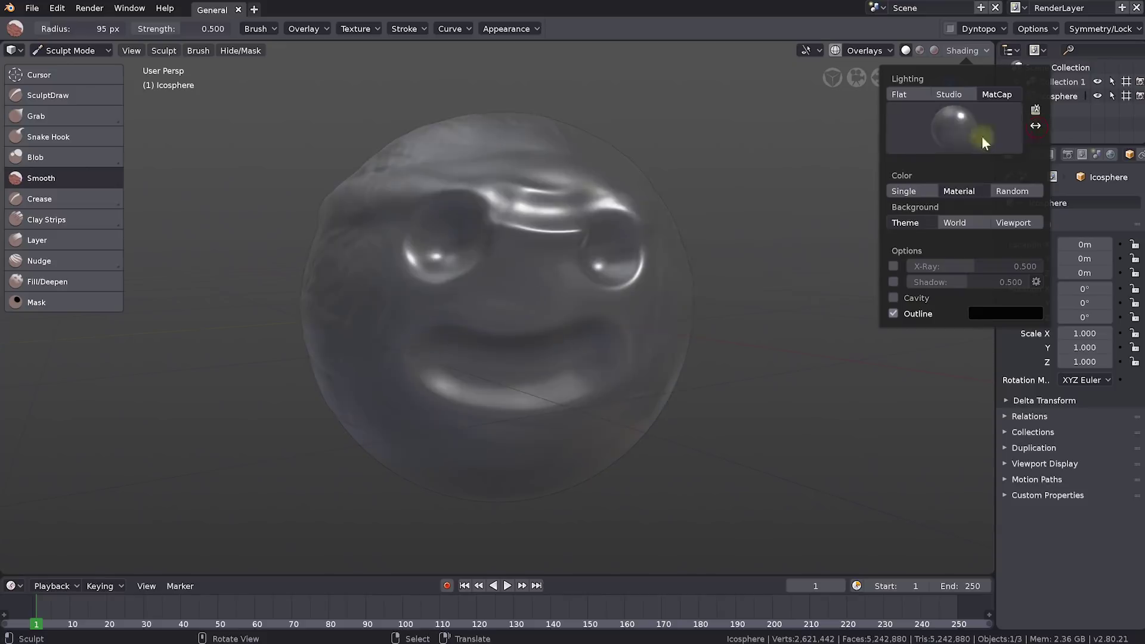
Step: Set the sculpted face's matcap to the shiny metallic one with the bright ring
click(981, 136)
click(739, 266)
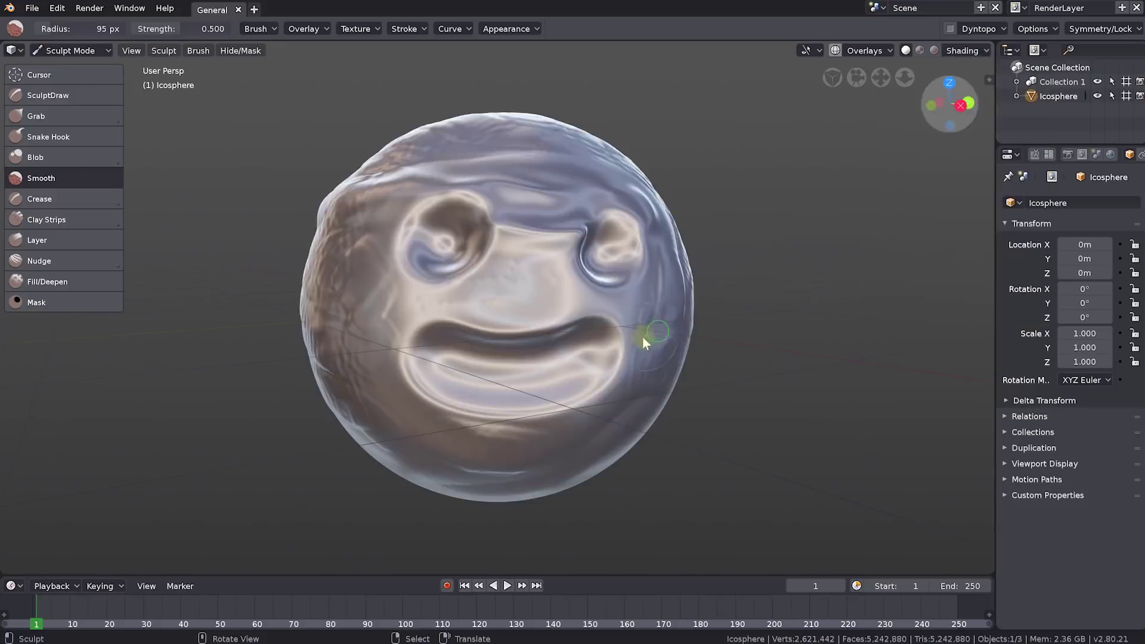
middle_drag(642, 337, 588, 364)
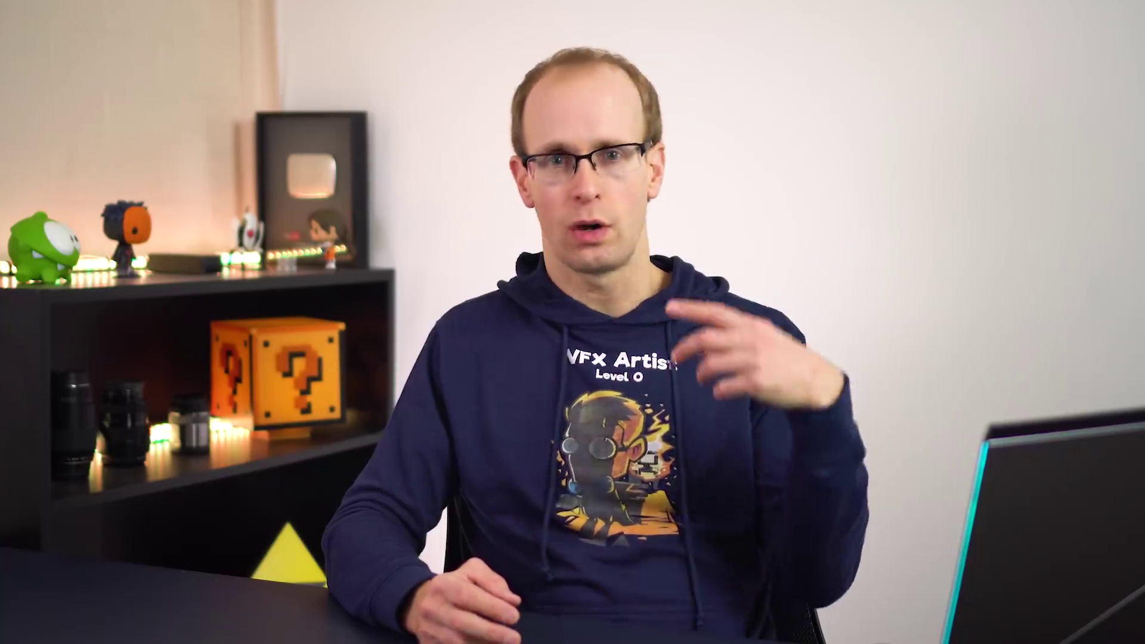